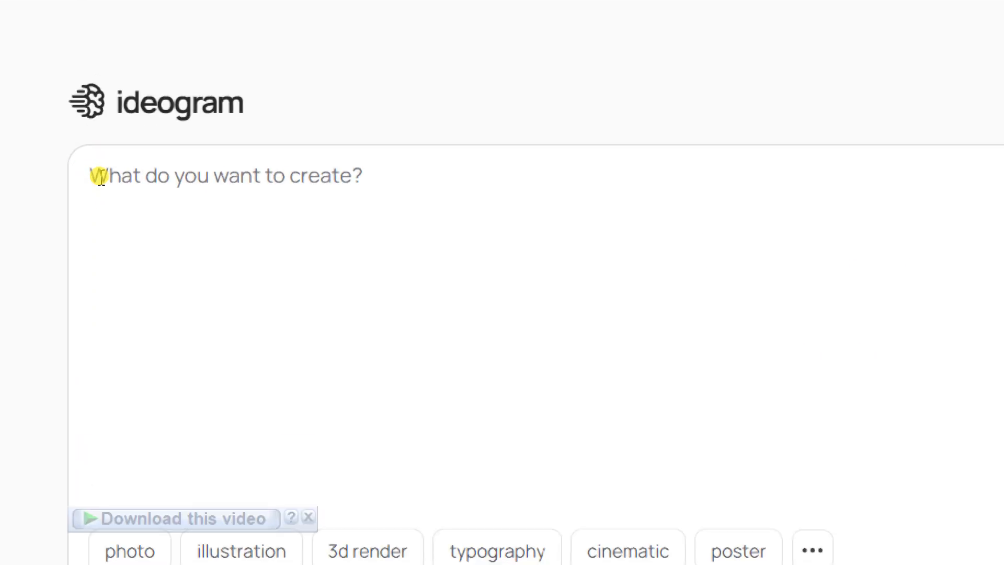
Step: Generate a set of images from the prompt "T Shirt Design"
{"action": "type", "text": "Ts"}
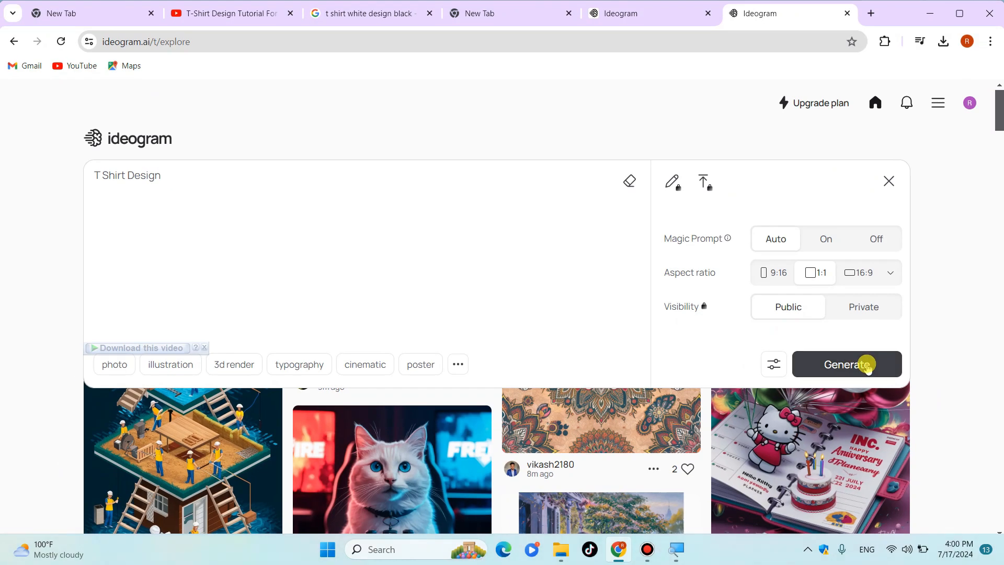
{"action": "left_click", "coordinate": [847, 366]}
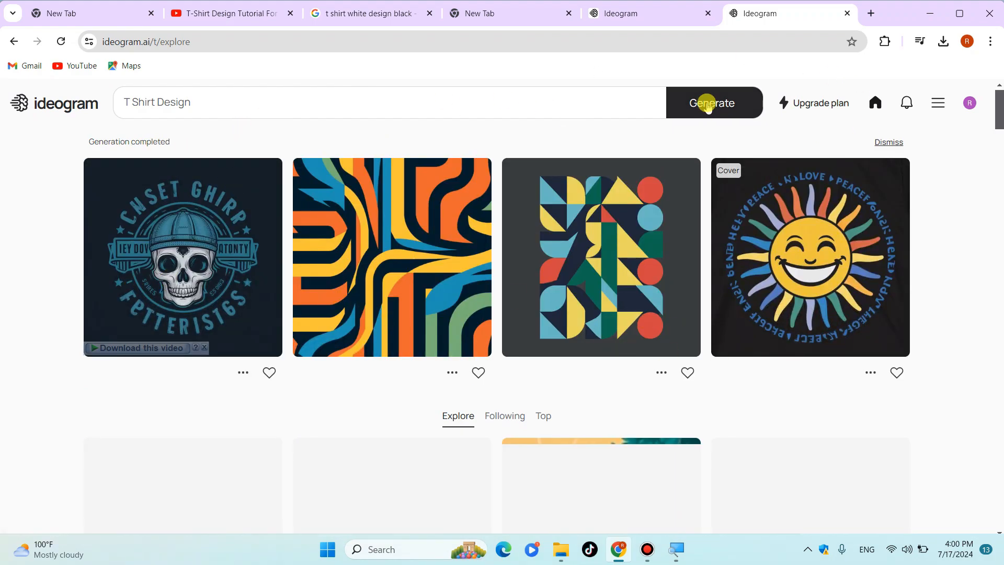
Step: Open the smiling sun design from the generated results and save the image to the Desktop as a JPEG
{"action": "left_click", "coordinate": [790, 236]}
{"action": "right_click", "coordinate": [377, 287]}
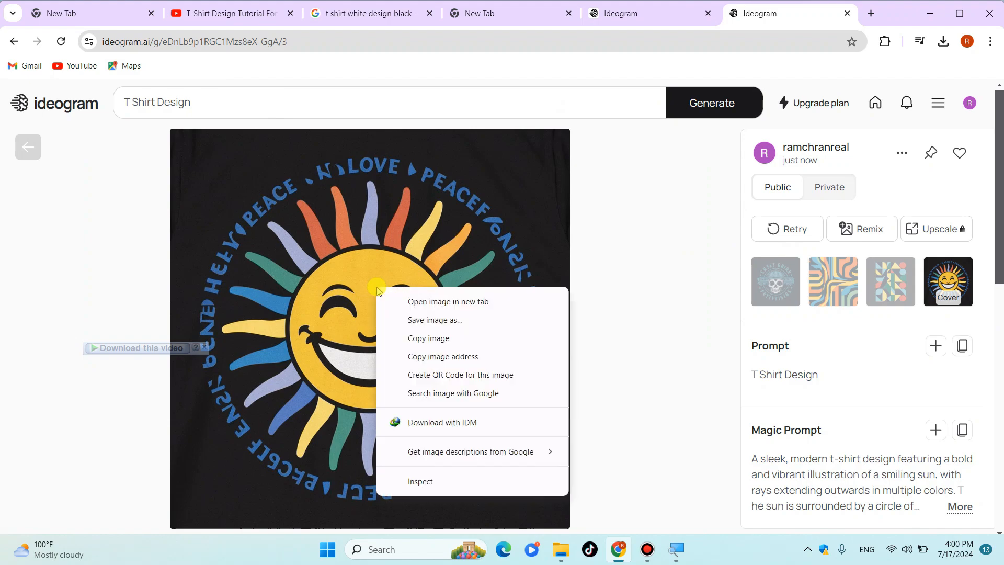
{"action": "left_click", "coordinate": [435, 320]}
{"action": "left_click", "coordinate": [660, 494]}
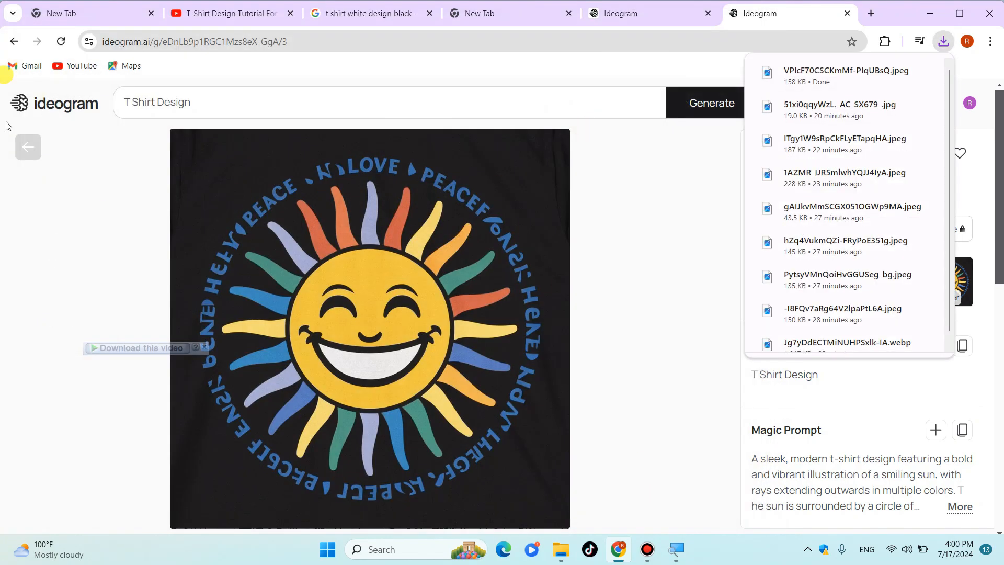
Step: Return to the explore page, regenerate images from the same prompt, and extend the prompt text to "T Shirt Design for men"
{"action": "left_click", "coordinate": [13, 42]}
{"action": "left_click", "coordinate": [694, 103]}
{"action": "left_click", "coordinate": [218, 107]}
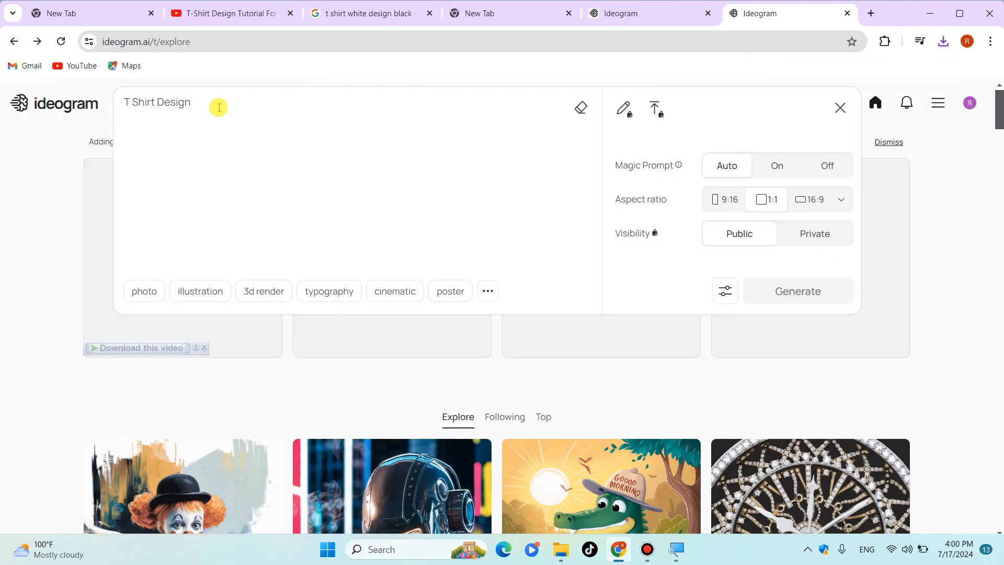
{"action": "left_click", "coordinate": [840, 108]}
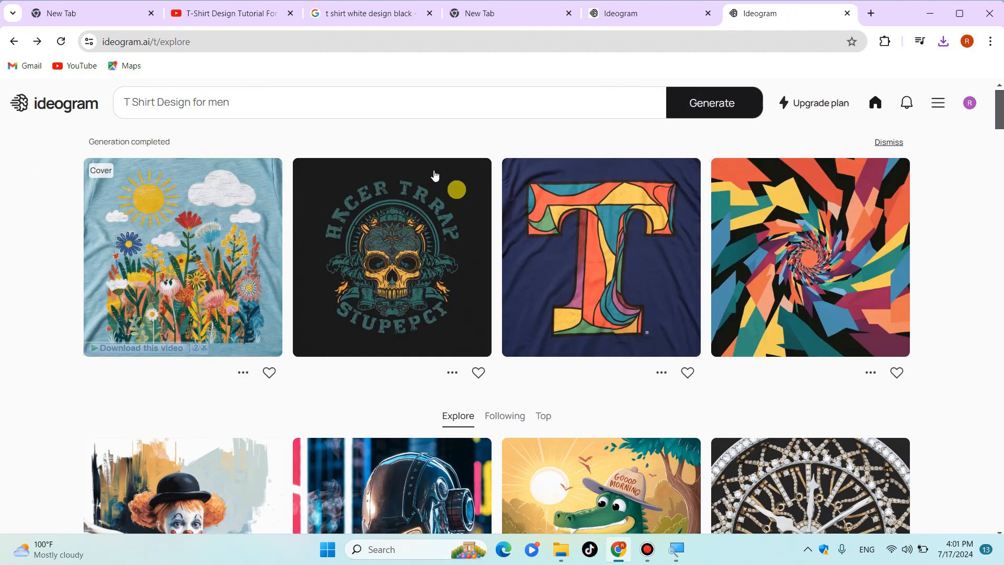
Step: Open the colorful letter T design from the new results and save the image to the Desktop
{"action": "left_click", "coordinate": [590, 279]}
{"action": "right_click", "coordinate": [374, 262]}
{"action": "left_click", "coordinate": [421, 297]}
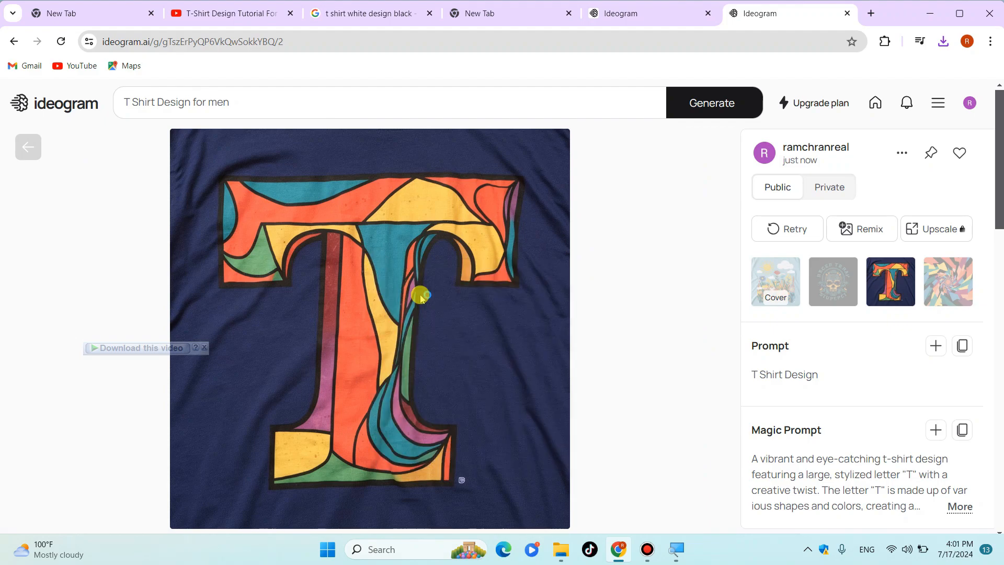
{"action": "left_click", "coordinate": [659, 494]}
{"action": "left_click", "coordinate": [728, 338]}
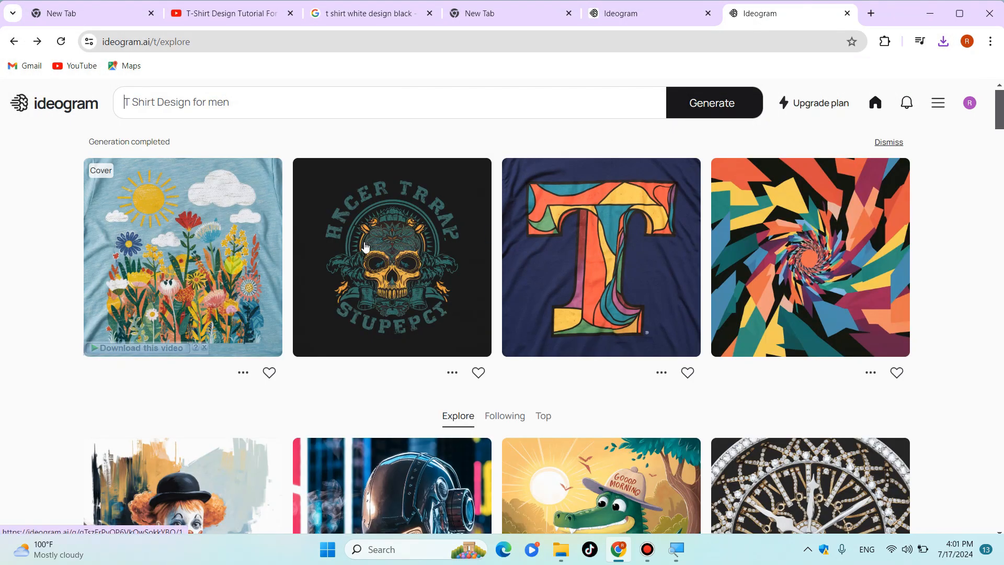
Step: Open the sun, clouds and flowers design and save the image to the Desktop
{"action": "left_click", "coordinate": [198, 270]}
{"action": "right_click", "coordinate": [466, 234]}
{"action": "left_click", "coordinate": [497, 265]}
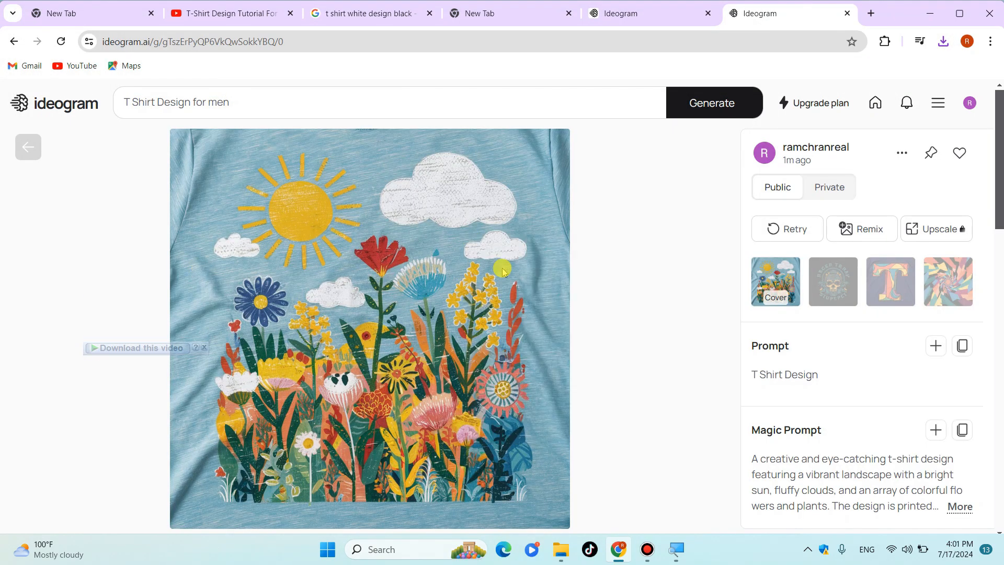
{"action": "left_click", "coordinate": [674, 489]}
Step: Generate a set of images from the prompt "T Shirt Design for men"
{"action": "left_click", "coordinate": [262, 100]}
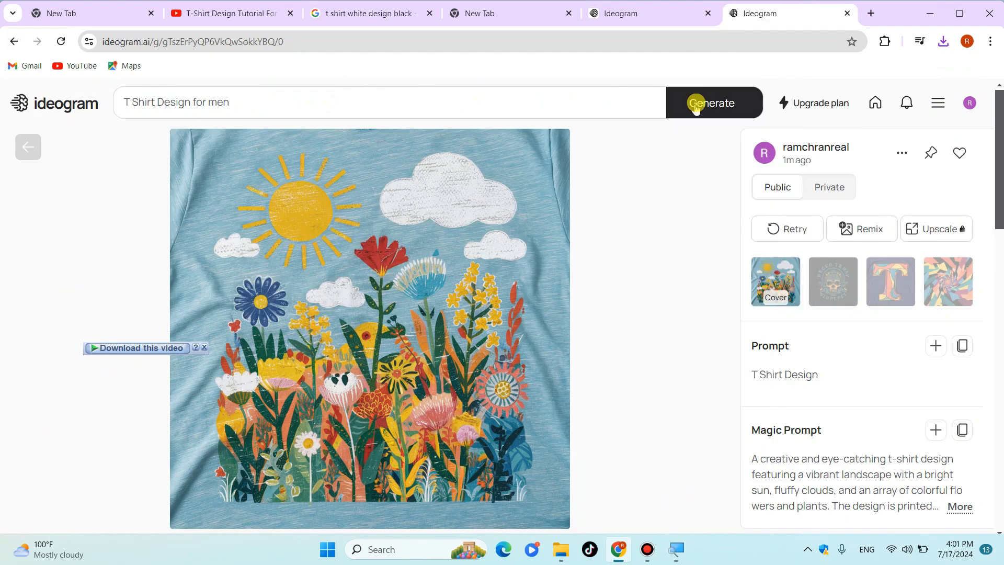
{"action": "left_click", "coordinate": [696, 104]}
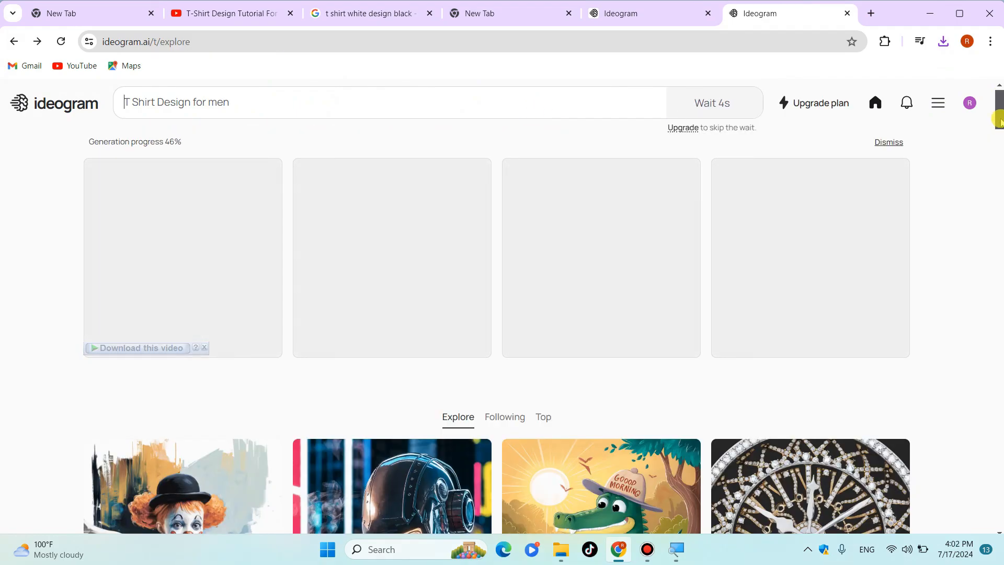
{"action": "left_click_drag", "start_coordinate": [1000, 119], "coordinate": [1000, 120]}
{"action": "left_click", "coordinate": [53, 169]}
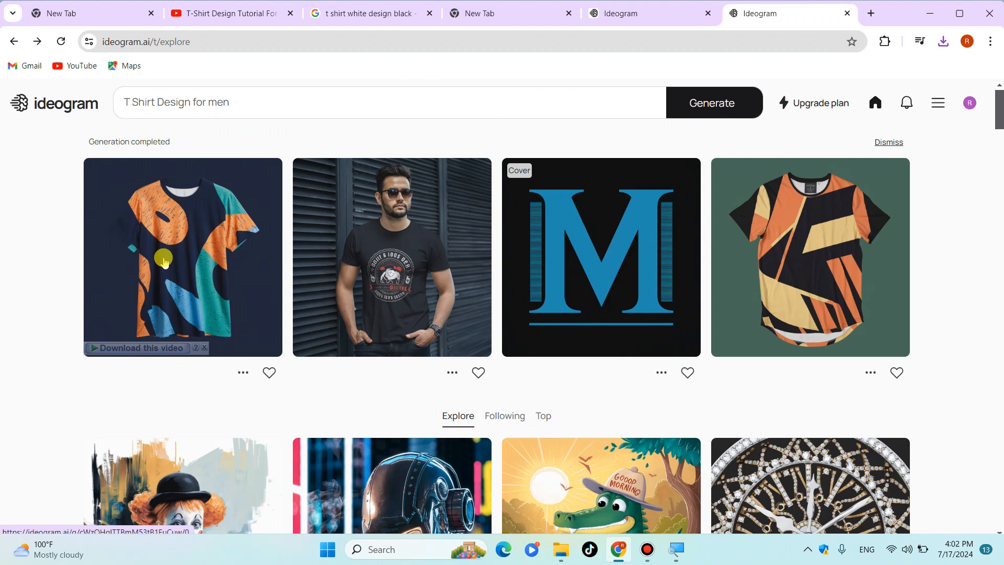
Step: Open the navy T-shirt with orange, teal and blue shapes and save the image to the Desktop
{"action": "left_click", "coordinate": [164, 260]}
{"action": "right_click", "coordinate": [437, 247]}
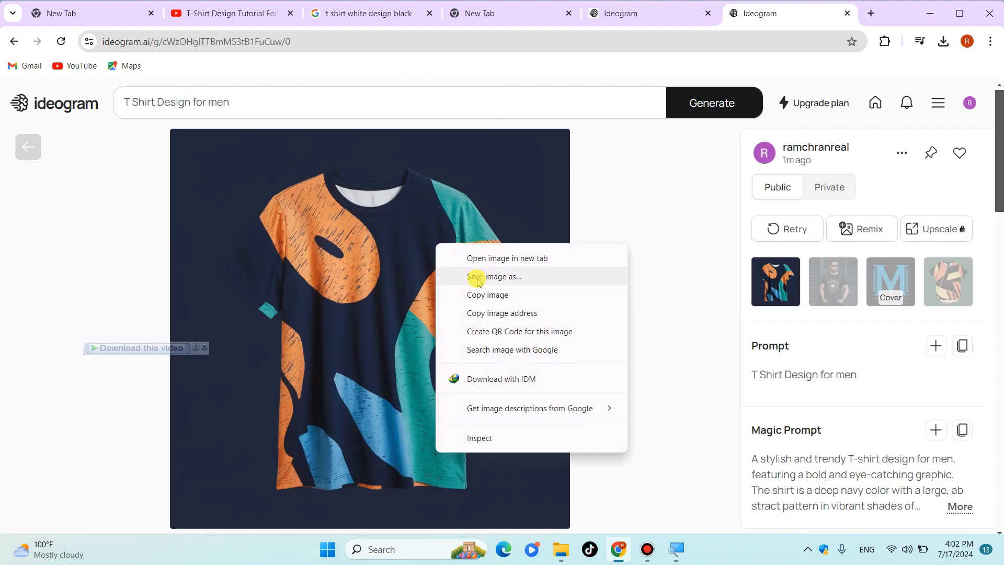
{"action": "left_click", "coordinate": [470, 276]}
{"action": "left_click", "coordinate": [656, 491]}
Step: Change the prompt to "T Shirt logo eagle with name" and generate a set of images
{"action": "left_click", "coordinate": [285, 104]}
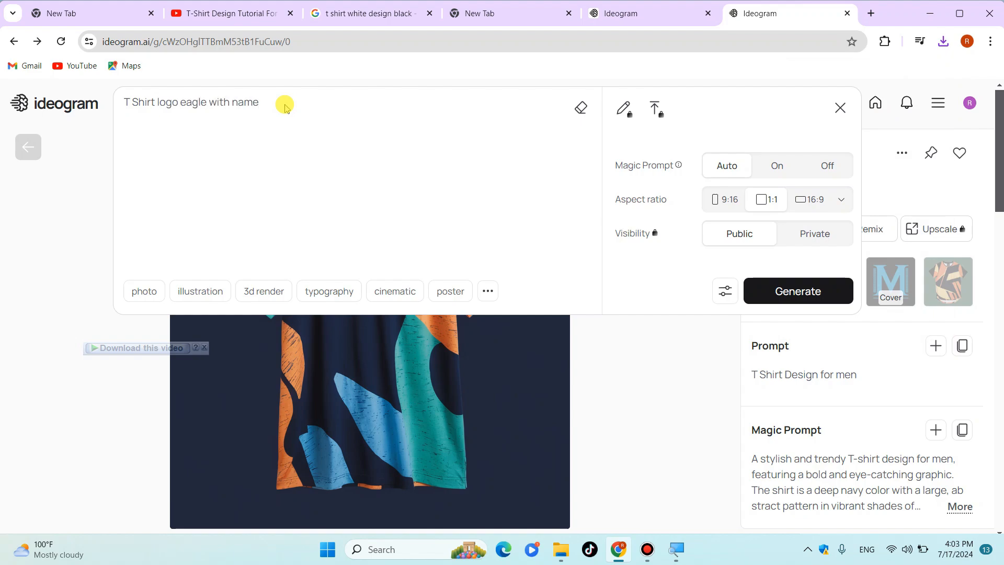
{"action": "key", "text": "Return"}
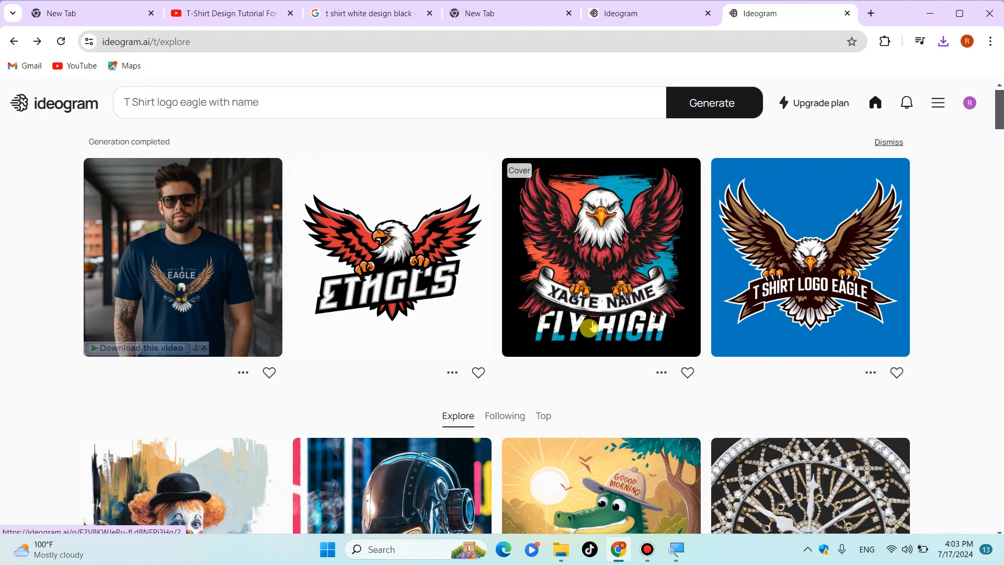
Step: Open the black "Fly High" eagle design and save the image to the Desktop, staying on the generated results page
{"action": "left_click", "coordinate": [603, 258]}
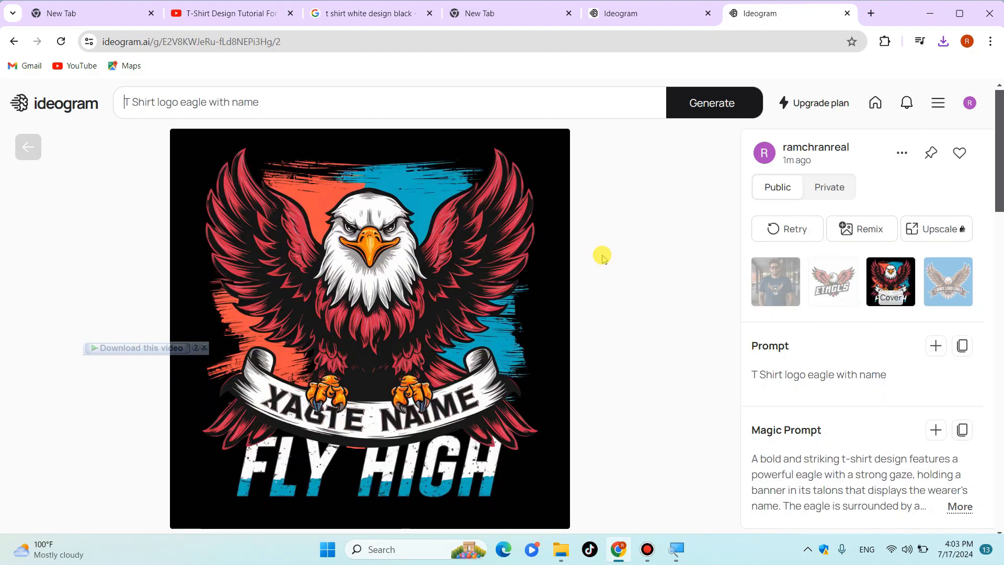
{"action": "right_click", "coordinate": [394, 257]}
{"action": "left_click", "coordinate": [437, 282]}
{"action": "left_click", "coordinate": [658, 493]}
{"action": "left_click", "coordinate": [824, 278]}
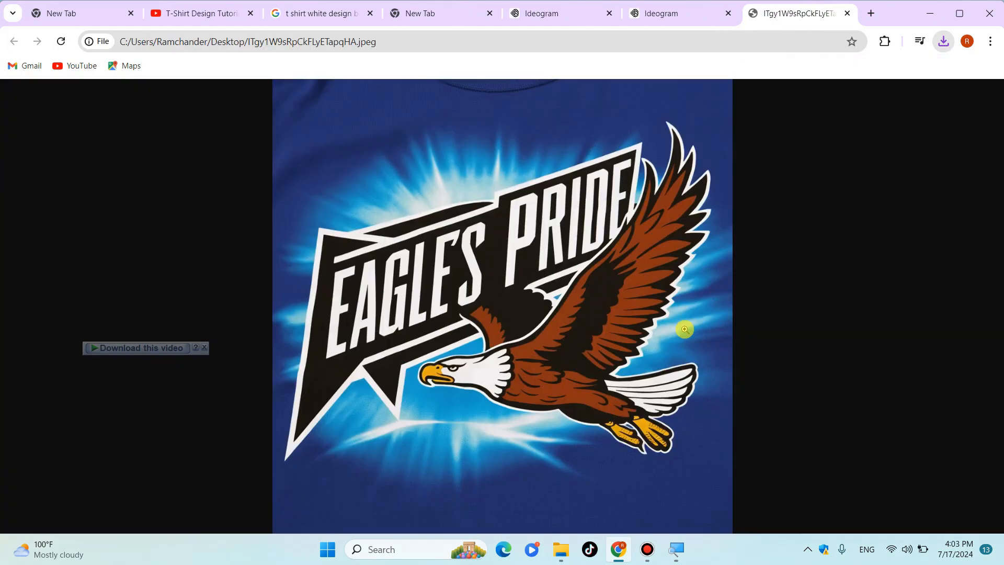
{"action": "left_click", "coordinate": [672, 7]}
Step: Open the red-winged eagle logo on the white background and save the image to the Desktop
{"action": "left_click", "coordinate": [833, 281]}
{"action": "right_click", "coordinate": [415, 270]}
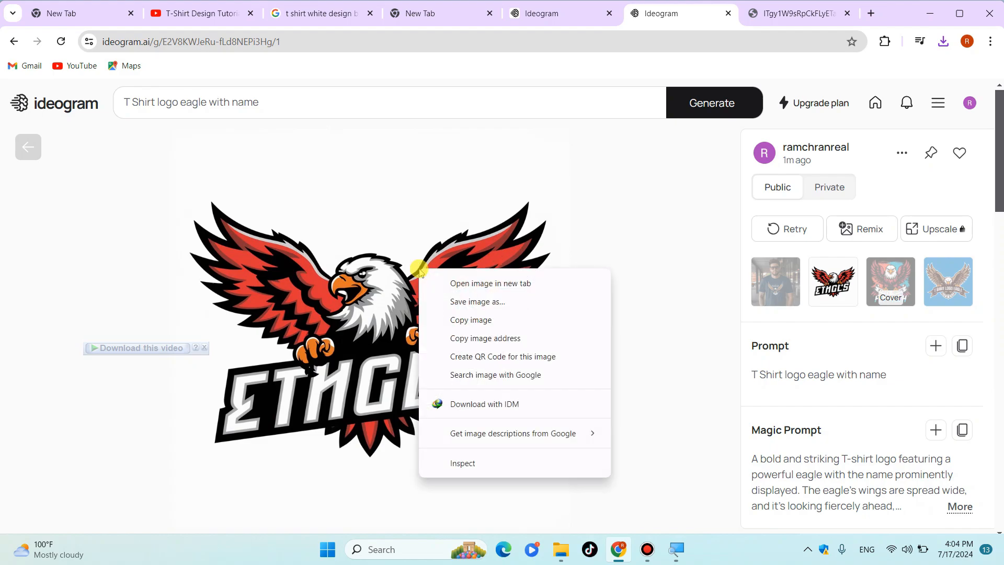
{"action": "left_click", "coordinate": [484, 303]}
{"action": "left_click", "coordinate": [670, 492]}
Step: Open the "T Shirt Logo Eagle" design on the blue background and save the image to the Desktop as a JPEG
{"action": "left_click", "coordinate": [896, 285]}
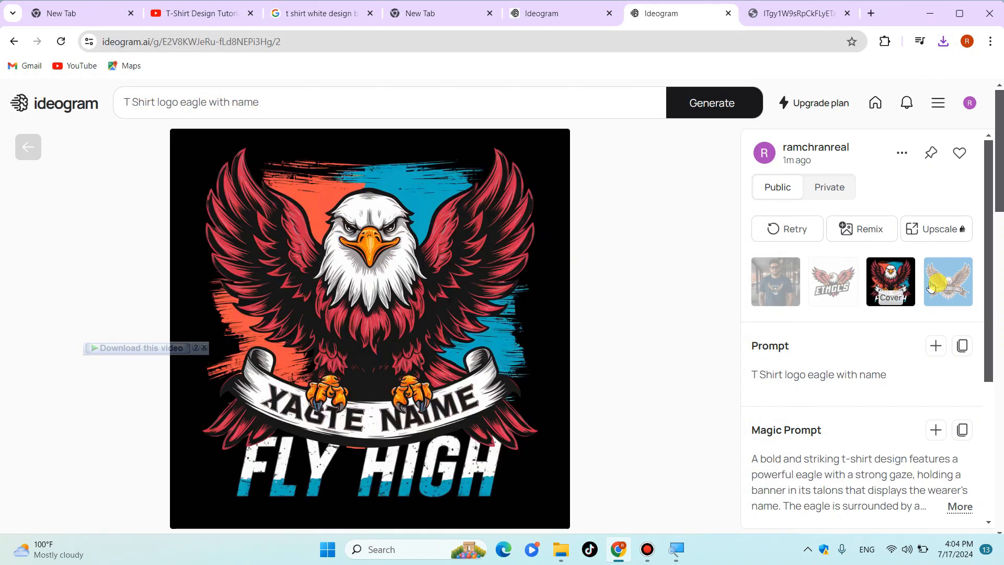
{"action": "left_click", "coordinate": [942, 282]}
{"action": "right_click", "coordinate": [482, 303]}
{"action": "left_click", "coordinate": [520, 332]}
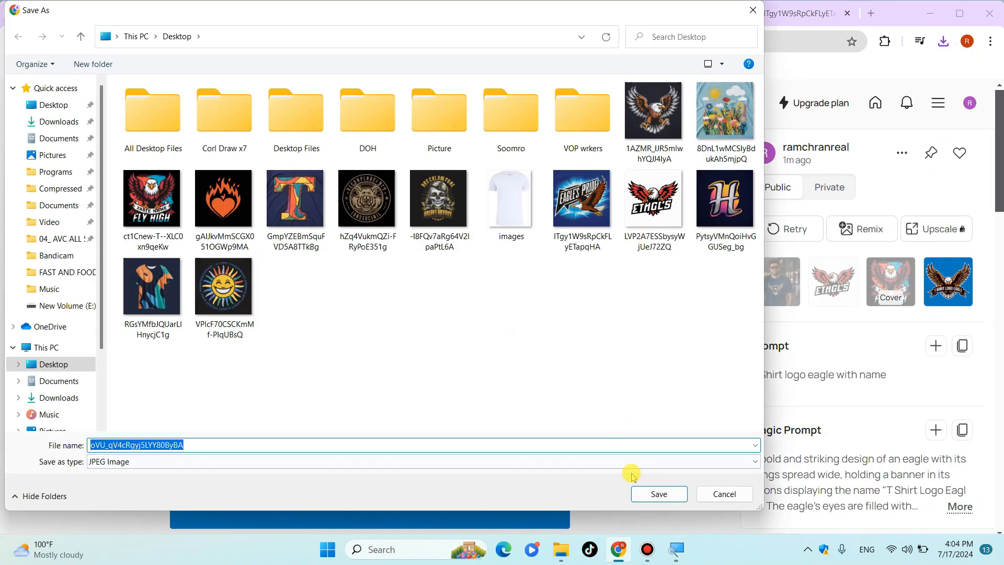
{"action": "left_click", "coordinate": [658, 491]}
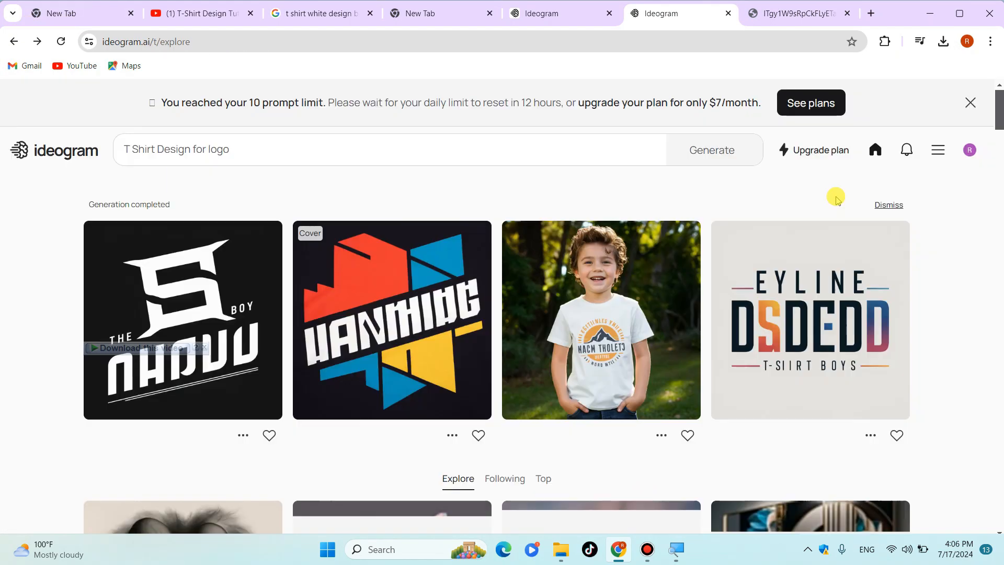
Step: Minimize the browser and open the New Microsoft Word Document from the desktop in Word
{"action": "left_click_drag", "start_coordinate": [1000, 122], "coordinate": [999, 146]}
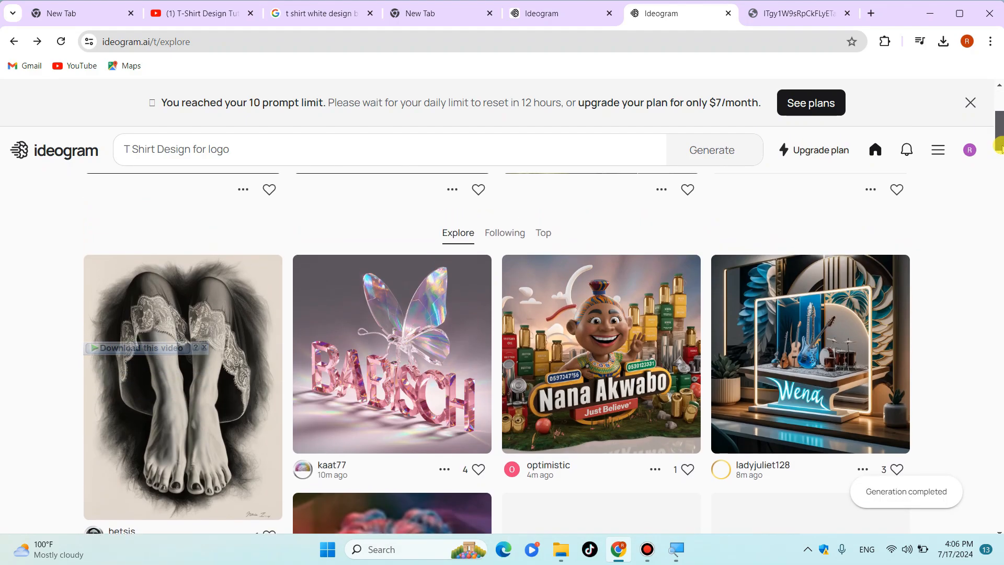
{"action": "left_click", "coordinate": [934, 13]}
{"action": "double_click", "coordinate": [338, 118]}
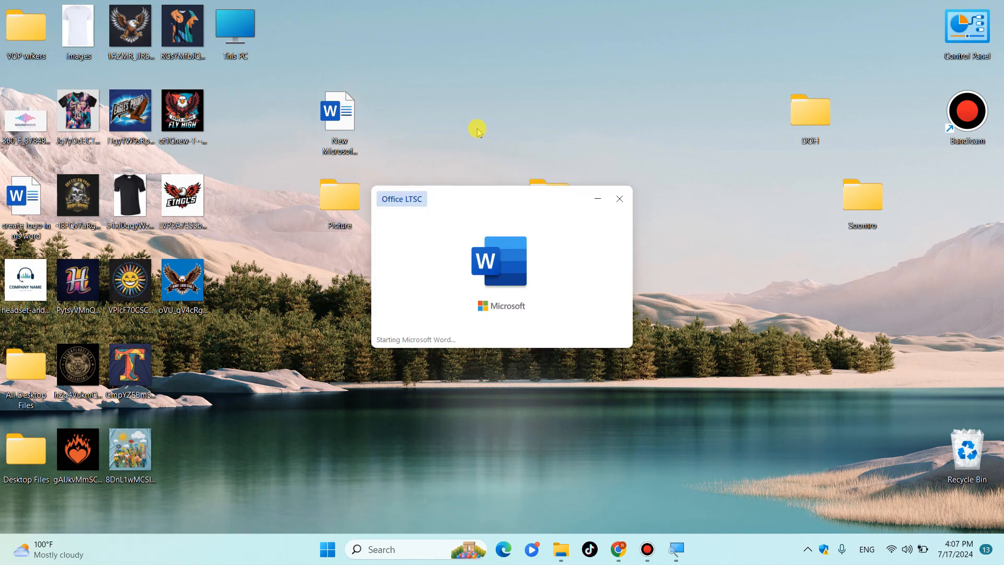
Step: Set the page orientation of the blank document to landscape in the page setup
{"action": "left_click", "coordinate": [208, 32]}
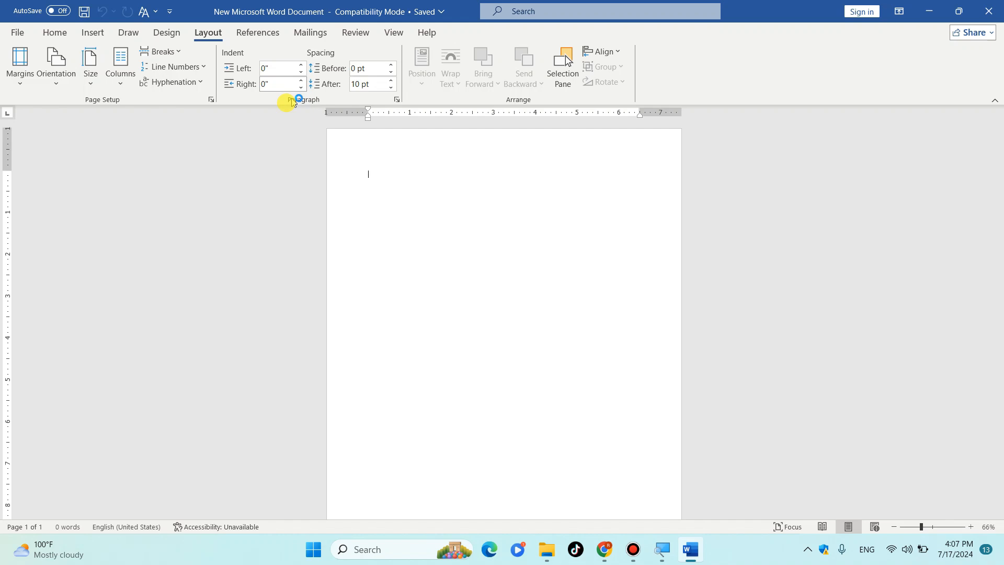
{"action": "left_click", "coordinate": [212, 99]}
{"action": "left_click", "coordinate": [275, 161]}
{"action": "left_click", "coordinate": [365, 378]}
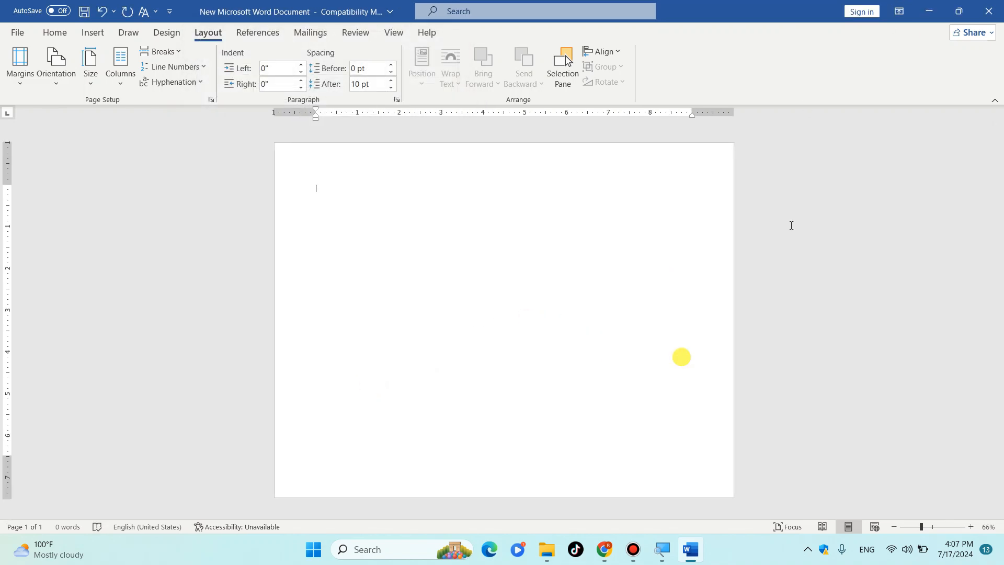
Step: Add blank lines to the empty document until it extends onto a second page
{"action": "key", "text": "Return"}
{"action": "key", "text": "Return"}
{"action": "key", "text": "Return"}
{"action": "key", "text": "Return"}
{"action": "key", "text": "Return"}
{"action": "key", "text": "Return"}
{"action": "key", "text": "Return"}
{"action": "key", "text": "Return"}
{"action": "key", "text": "Return"}
{"action": "left_click", "coordinate": [933, 526]}
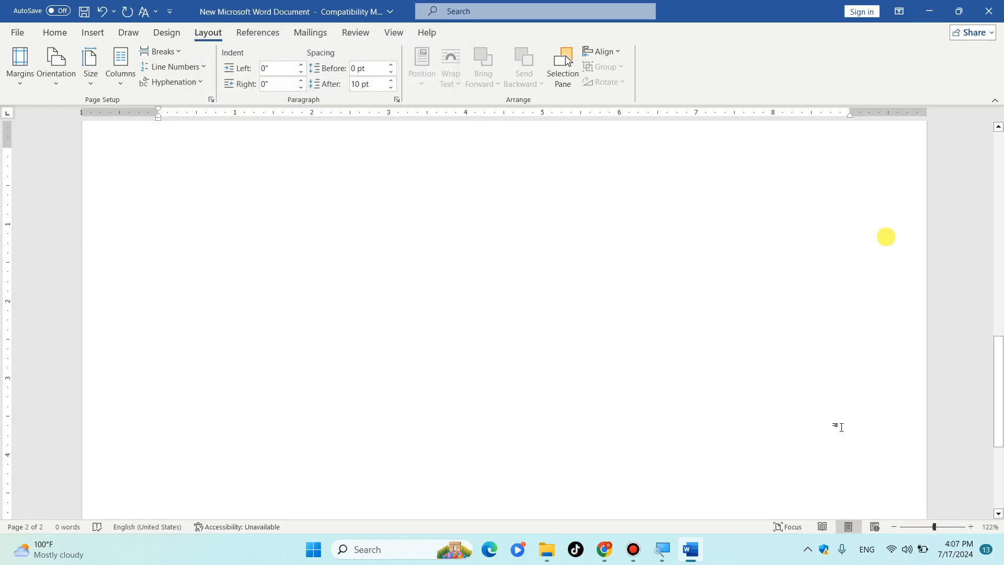
Step: Insert the black T-shirt picture from the desktop into the document and dismiss the Office licence notice
{"action": "left_click", "coordinate": [959, 11]}
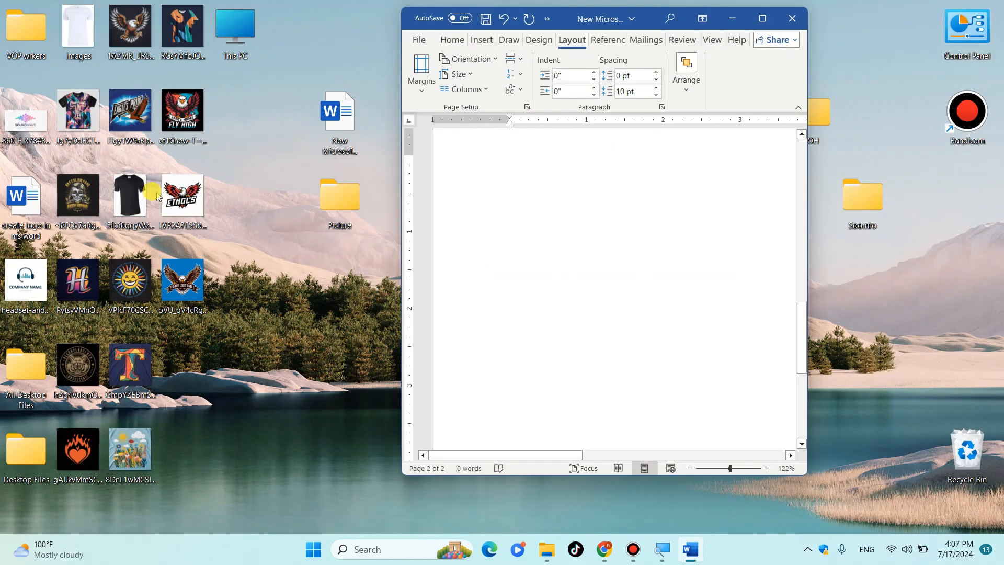
{"action": "left_click", "coordinate": [762, 18]}
{"action": "left_click_drag", "start_coordinate": [998, 251], "coordinate": [997, 370]}
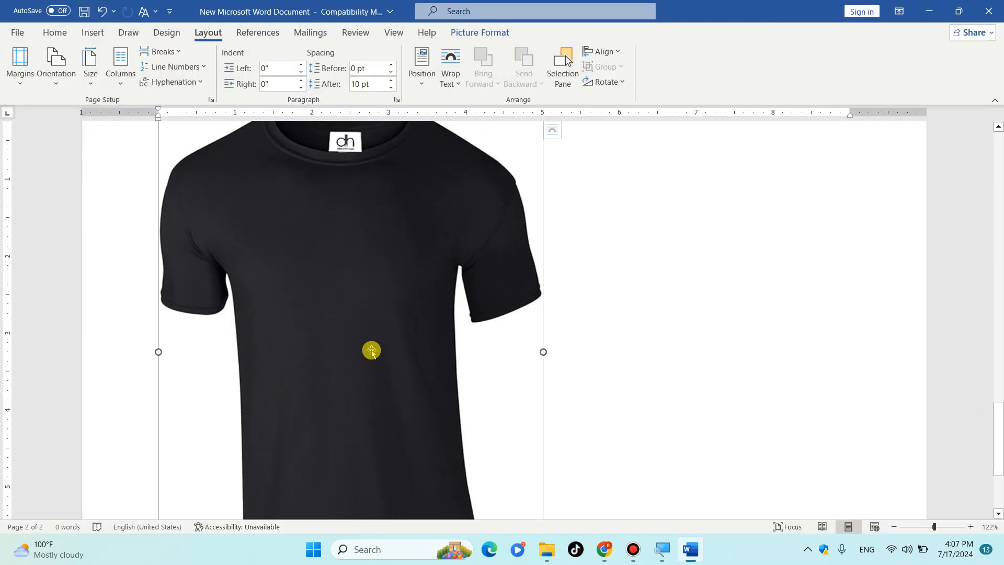
{"action": "double_click", "coordinate": [371, 350]}
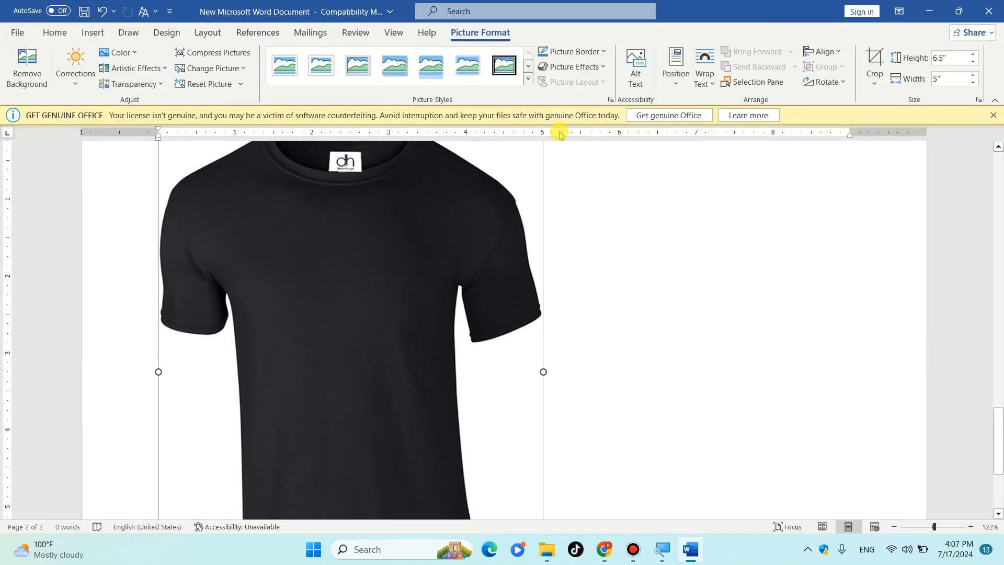
{"action": "left_click", "coordinate": [994, 116]}
{"action": "left_click_drag", "start_coordinate": [998, 452], "coordinate": [991, 420]}
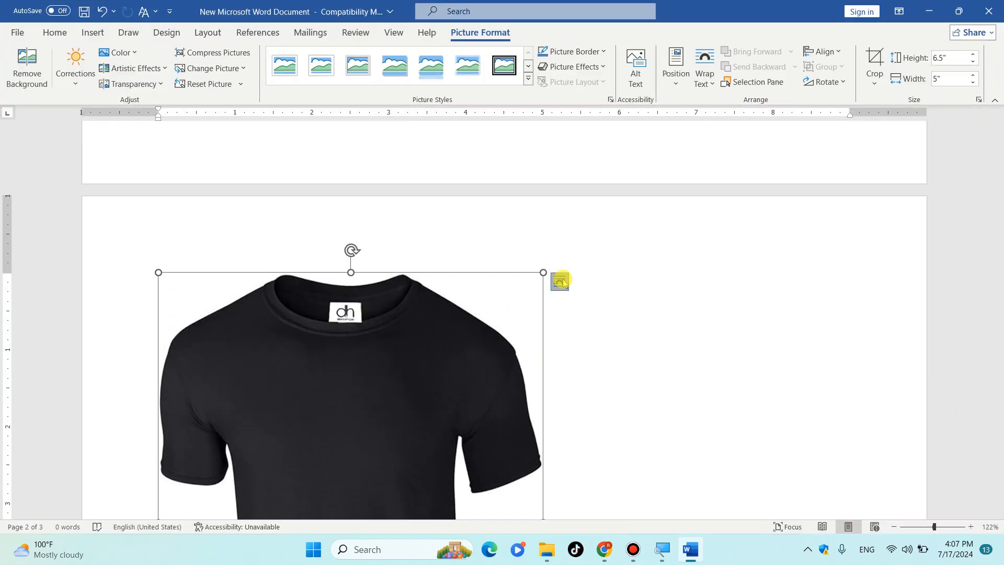
Step: Change the black T-shirt picture's text wrapping so it moves freely, and move it higher on the page
{"action": "left_click", "coordinate": [563, 282]}
{"action": "left_click", "coordinate": [654, 405]}
{"action": "left_click", "coordinate": [929, 527]}
{"action": "left_click_drag", "start_coordinate": [450, 316], "coordinate": [444, 269]}
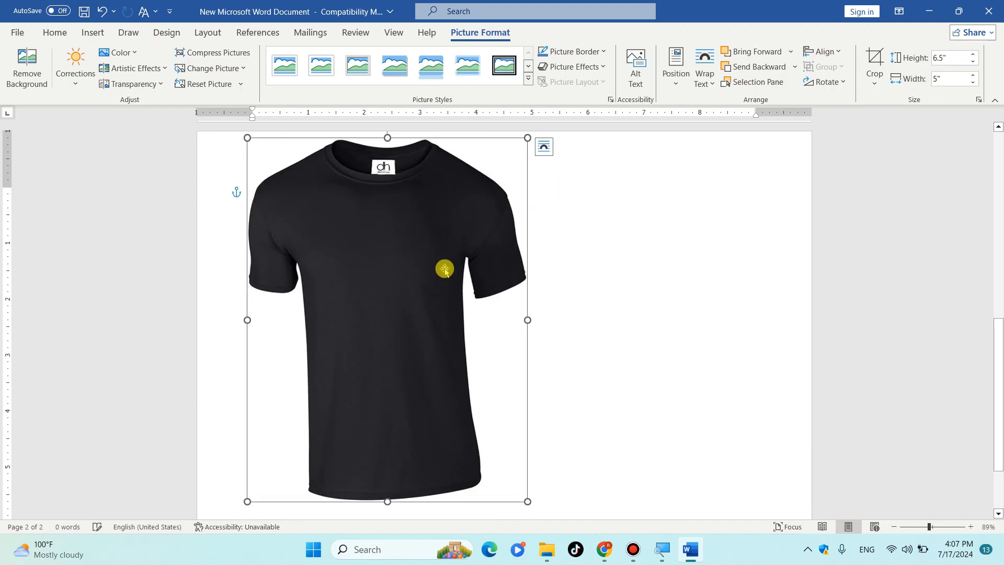
Step: Add more blank lines beside the T-shirt picture to extend the document with another page
{"action": "double_click", "coordinate": [694, 428]}
{"action": "key", "text": "Return"}
{"action": "key", "text": "Return"}
{"action": "key", "text": "Return"}
{"action": "key", "text": "Return"}
{"action": "key", "text": "Return"}
{"action": "key", "text": "Return"}
{"action": "key", "text": "Return"}
{"action": "key", "text": "Return"}
Step: Move the black T-shirt picture to the first page, shrink it from its corner, and reposition it within the page
{"action": "left_click_drag", "start_coordinate": [998, 422], "coordinate": [995, 336]}
{"action": "left_click", "coordinate": [916, 527]}
{"action": "left_click_drag", "start_coordinate": [616, 191], "coordinate": [212, 231]}
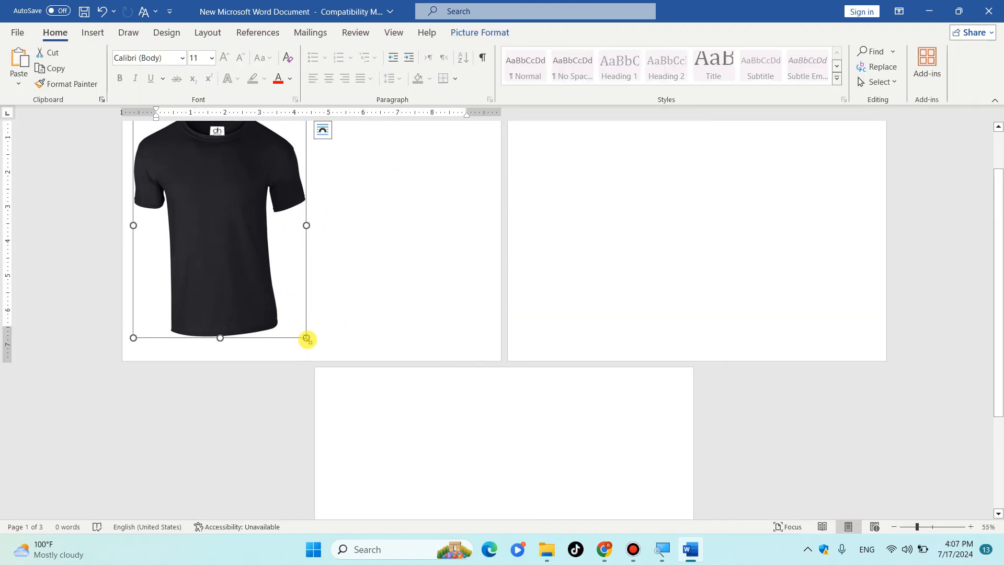
{"action": "left_click_drag", "start_coordinate": [307, 339], "coordinate": [280, 302]}
{"action": "left_click_drag", "start_coordinate": [221, 191], "coordinate": [227, 209]}
{"action": "left_click", "coordinate": [938, 527]}
Step: Insert the white T-shirt picture named "images" from the desktop into the document
{"action": "left_click", "coordinate": [959, 11]}
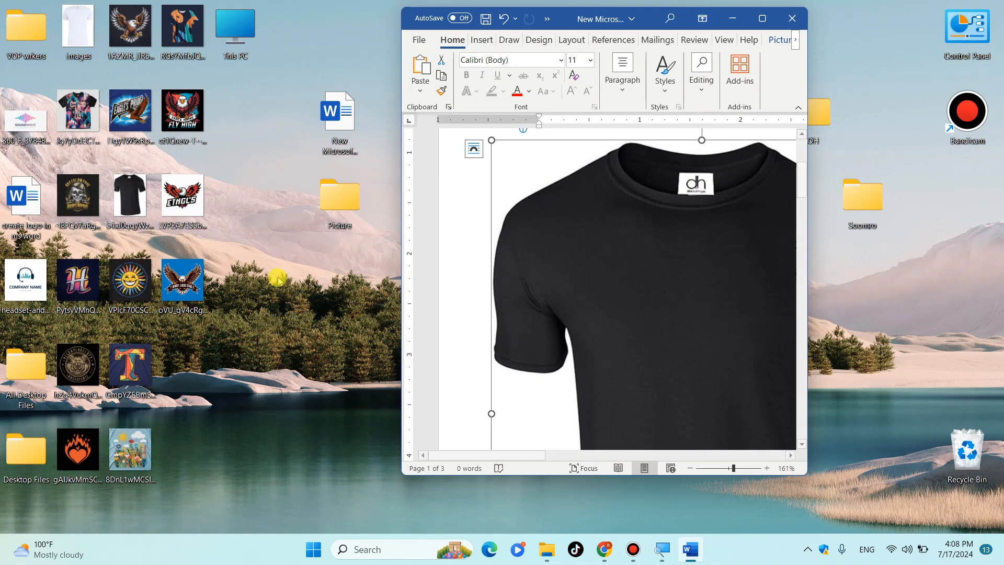
{"action": "left_click_drag", "start_coordinate": [459, 240], "coordinate": [462, 239]}
{"action": "left_click", "coordinate": [763, 19]}
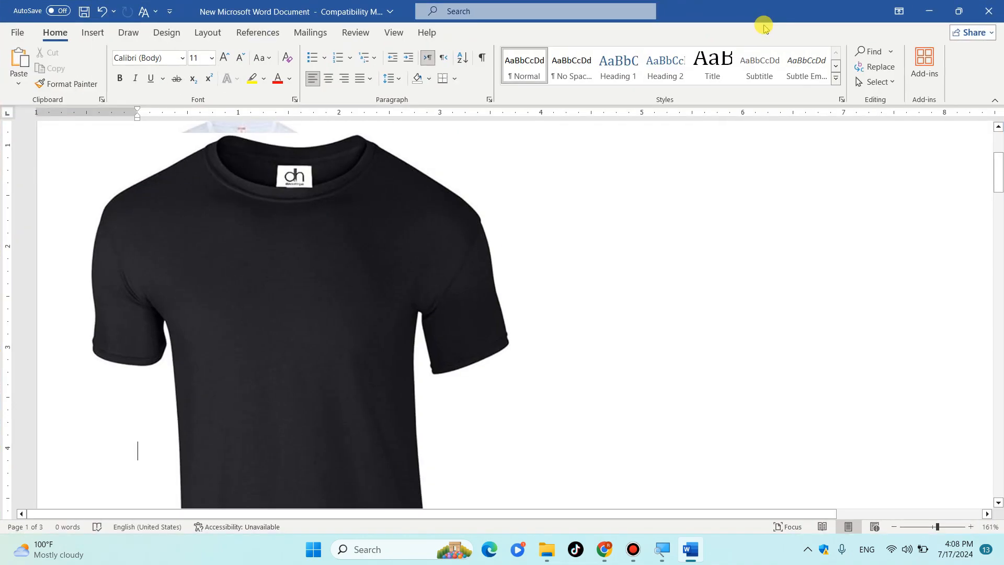
Step: Move the black T-shirt picture to the right half of the page and select the white T-shirt picture
{"action": "left_click", "coordinate": [928, 527]}
{"action": "left_click", "coordinate": [295, 418]}
{"action": "left_click_drag", "start_coordinate": [295, 417], "coordinate": [608, 368]}
{"action": "left_click", "coordinate": [369, 358]}
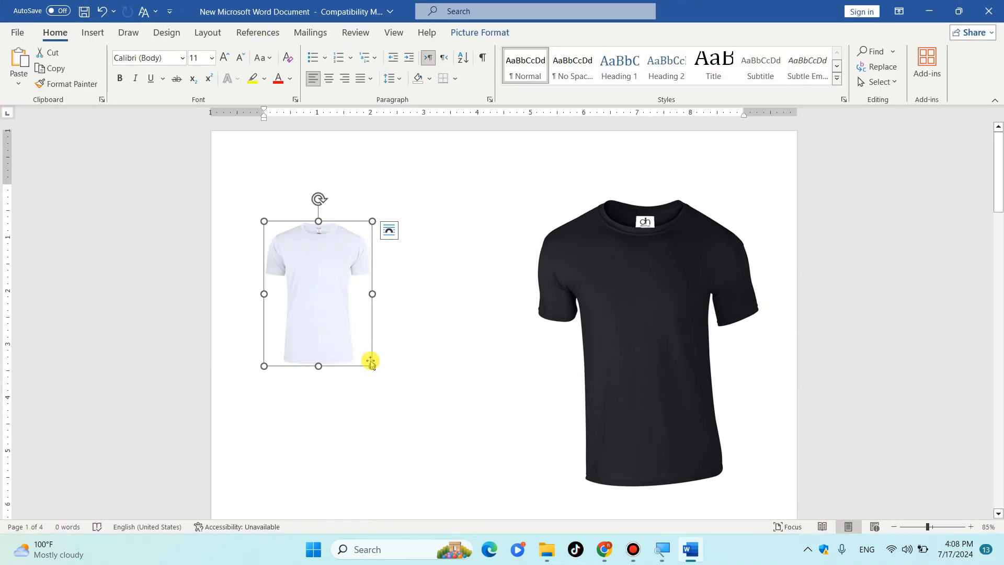
Step: Set the white T-shirt picture in front of text, enlarge it to match the black T-shirt, and position it beside it
{"action": "left_click", "coordinate": [389, 230]}
{"action": "left_click_drag", "start_coordinate": [373, 366], "coordinate": [500, 537]}
{"action": "left_click_drag", "start_coordinate": [418, 388], "coordinate": [399, 369]}
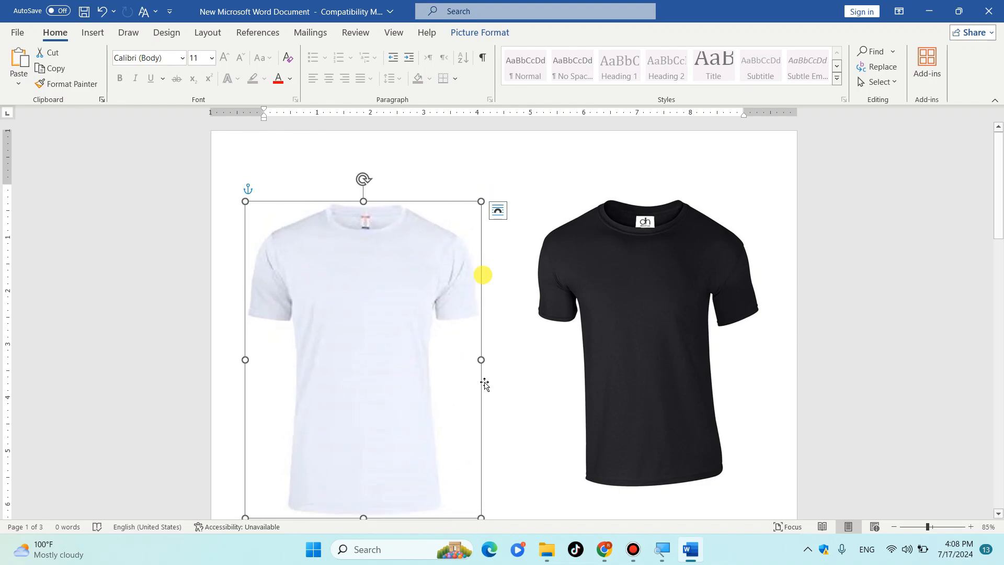
{"action": "left_click_drag", "start_coordinate": [482, 202], "coordinate": [473, 213]}
{"action": "left_click_drag", "start_coordinate": [410, 272], "coordinate": [410, 259]}
{"action": "left_click", "coordinate": [922, 527]}
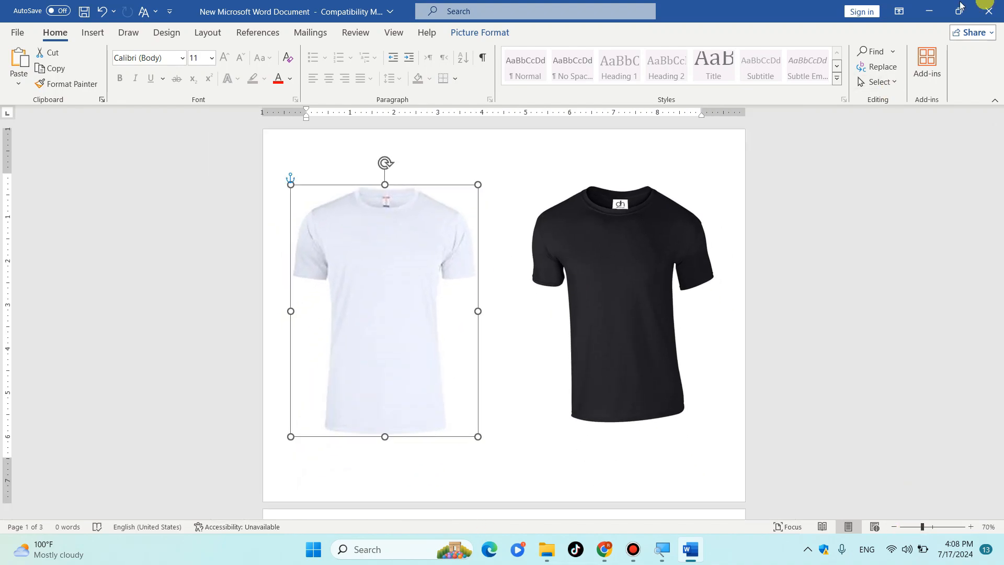
Step: Insert the eagle artwork from the desktop into the document and set its text wrapping to in front of text
{"action": "left_click", "coordinate": [959, 11]}
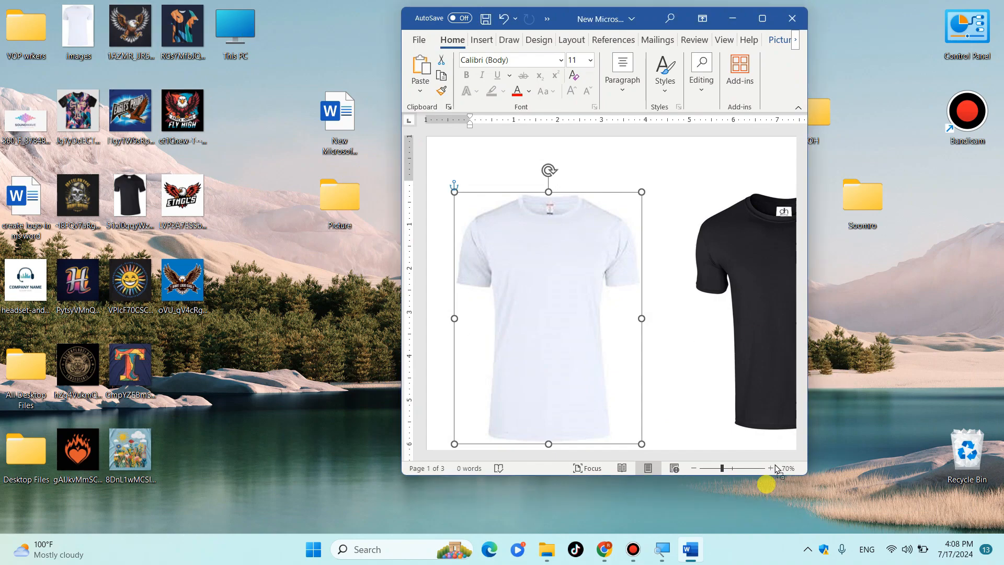
{"action": "left_click_drag", "start_coordinate": [775, 466], "coordinate": [727, 349]}
{"action": "left_click_drag", "start_coordinate": [802, 169], "coordinate": [802, 220]}
{"action": "left_click", "coordinate": [610, 184]}
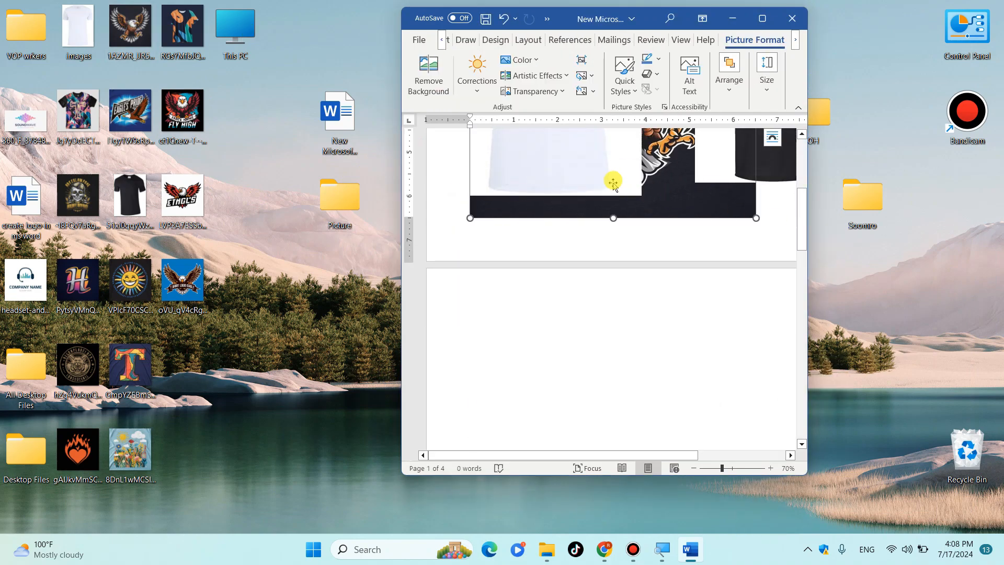
{"action": "left_click", "coordinate": [763, 18]}
{"action": "left_click_drag", "start_coordinate": [998, 213], "coordinate": [997, 152]}
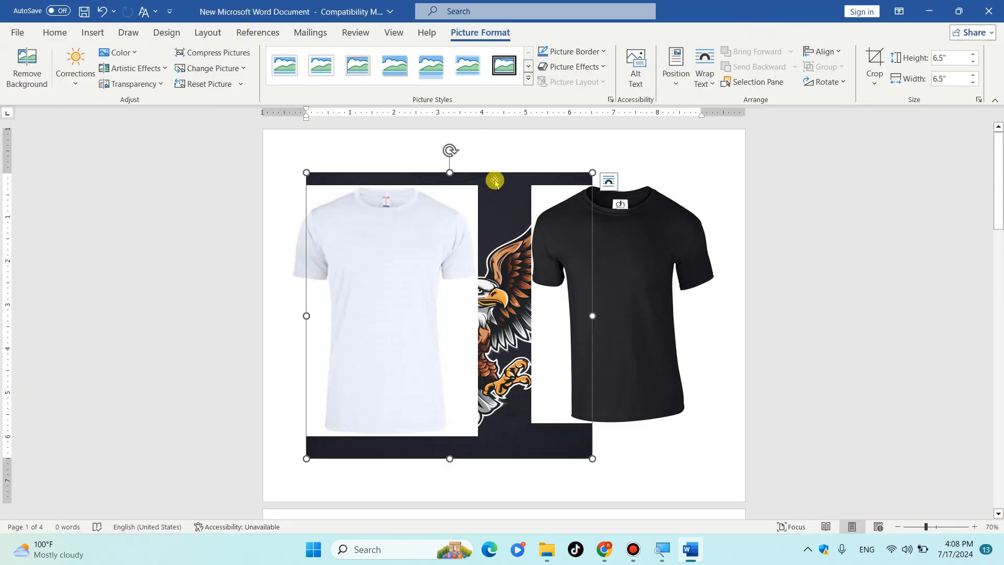
{"action": "left_click", "coordinate": [608, 182]}
{"action": "left_click", "coordinate": [702, 305]}
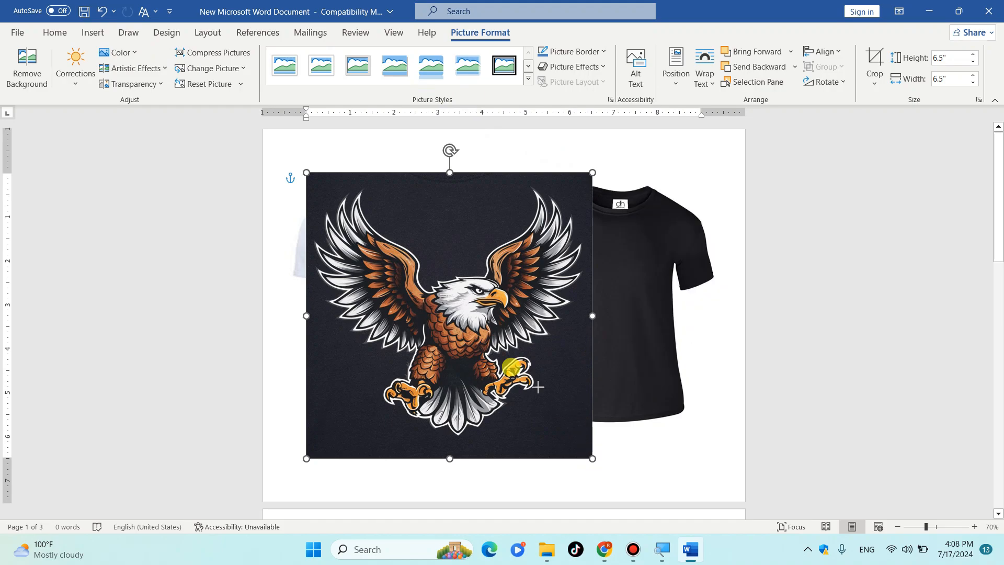
Step: Shrink the eagle artwork to about 2.3 inches square and position it on the black T-shirt's chest
{"action": "left_click_drag", "start_coordinate": [593, 458], "coordinate": [441, 298]}
{"action": "left_click_drag", "start_coordinate": [381, 219], "coordinate": [642, 335]}
{"action": "left_click_drag", "start_coordinate": [690, 379], "coordinate": [663, 352]}
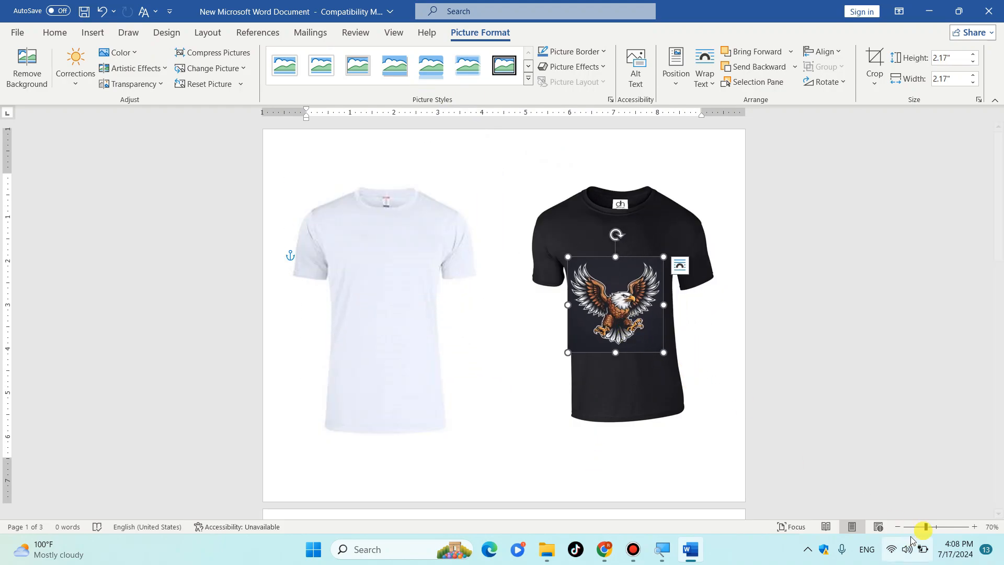
{"action": "left_click_drag", "start_coordinate": [927, 527], "coordinate": [939, 527]}
{"action": "left_click_drag", "start_coordinate": [751, 375], "coordinate": [759, 338]}
{"action": "left_click_drag", "start_coordinate": [806, 399], "coordinate": [812, 405]}
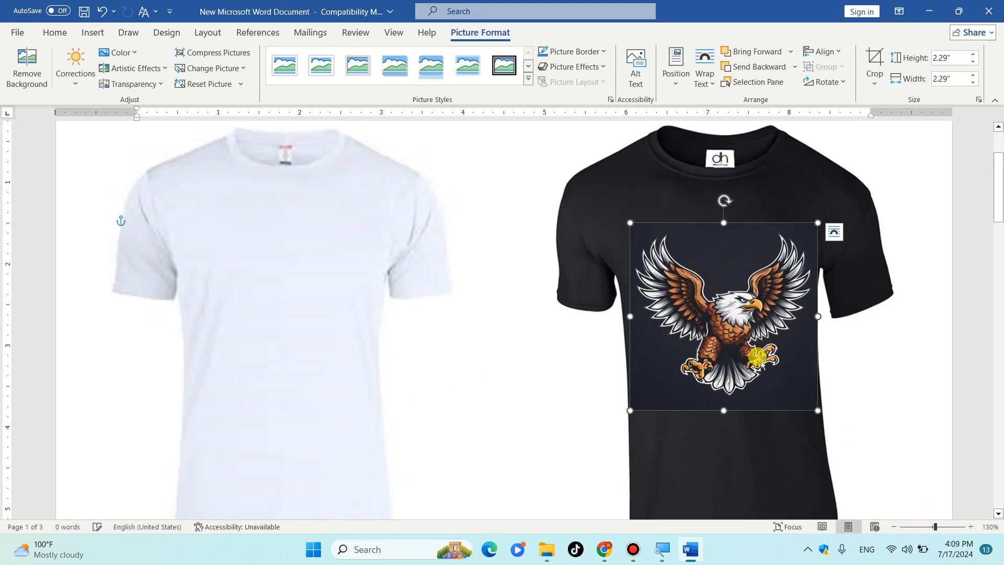
Step: Remove the eagle artwork's background, marking the outer wing feathers as areas to keep
{"action": "scroll", "coordinate": [619, 404], "scroll_direction": "down", "scroll_amount": 3}
{"action": "left_click", "coordinate": [27, 66]}
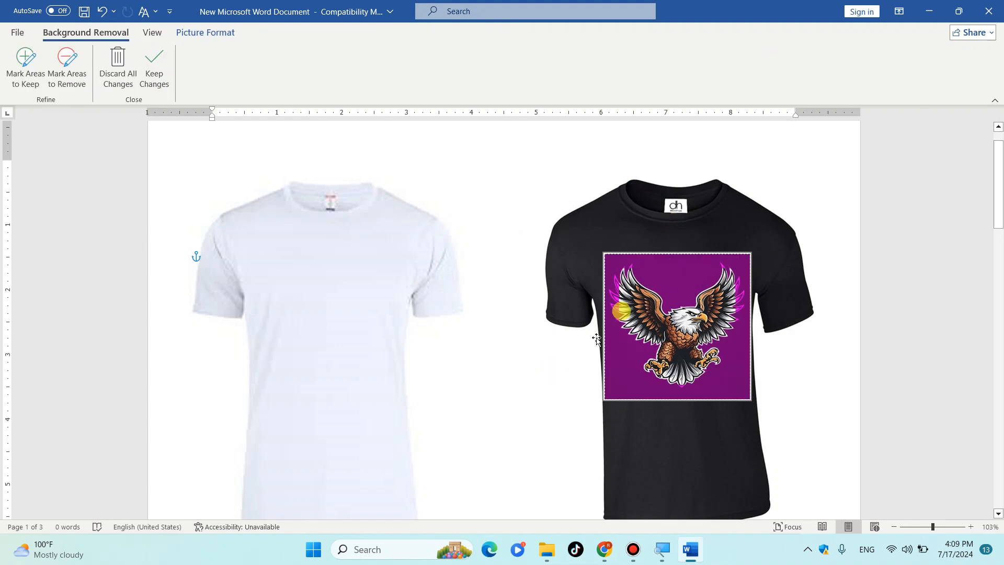
{"action": "left_click", "coordinate": [26, 67]}
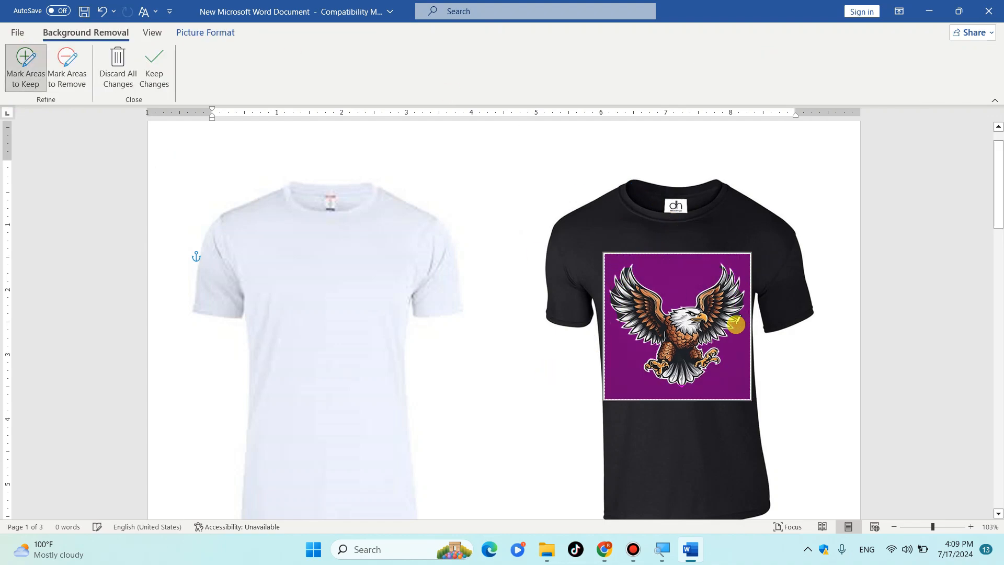
{"action": "left_click", "coordinate": [557, 439]}
{"action": "left_click", "coordinate": [665, 338]}
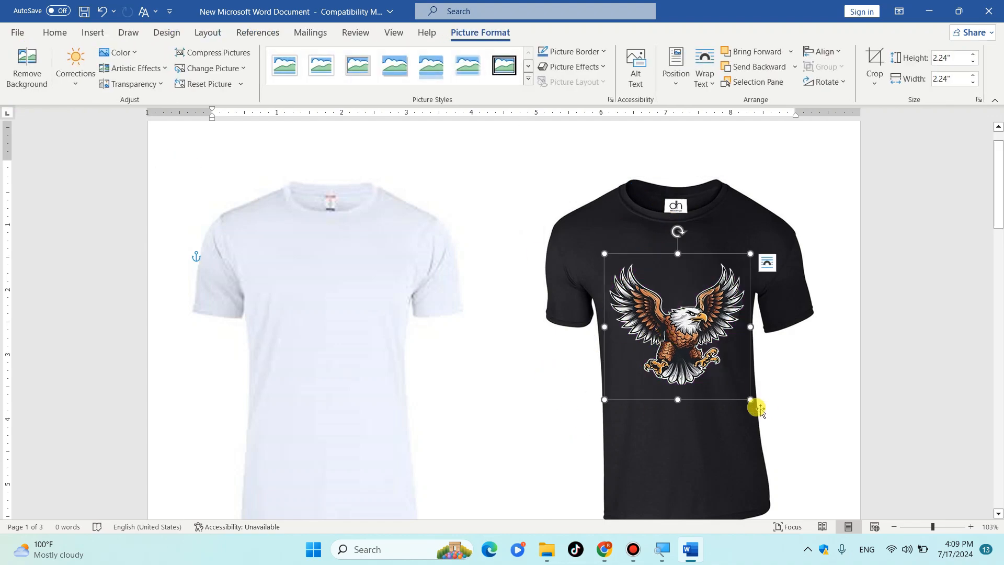
{"action": "left_click", "coordinate": [499, 412]}
Step: Move the eagle artwork from the black T-shirt to the white T-shirt's chest and adjust its size slightly
{"action": "left_click", "coordinate": [723, 298]}
{"action": "mouse_move", "coordinate": [723, 299]}
{"action": "left_mouse_down"}
{"action": "mouse_move", "coordinate": [679, 297]}
{"action": "mouse_move", "coordinate": [704, 294]}
{"action": "left_mouse_up"}
{"action": "left_click_drag", "start_coordinate": [671, 349], "coordinate": [322, 349]}
{"action": "left_click_drag", "start_coordinate": [397, 408], "coordinate": [405, 414]}
{"action": "left_click", "coordinate": [448, 411]}
Step: Insert the letter H artwork from the desktop into the document and set its text wrapping to in front of text
{"action": "left_click", "coordinate": [959, 11]}
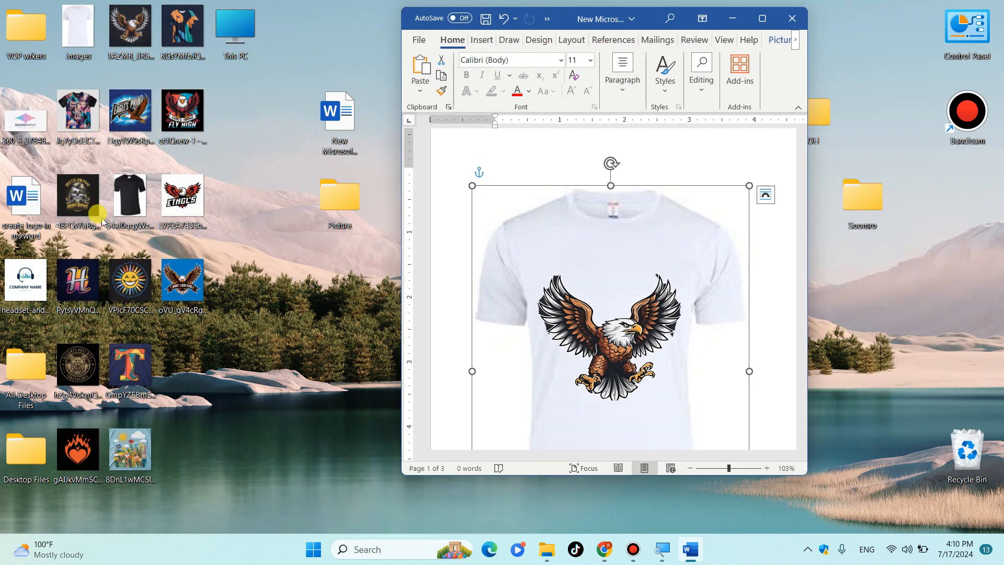
{"action": "left_click_drag", "start_coordinate": [79, 297], "coordinate": [701, 148]}
{"action": "left_click", "coordinate": [763, 19]}
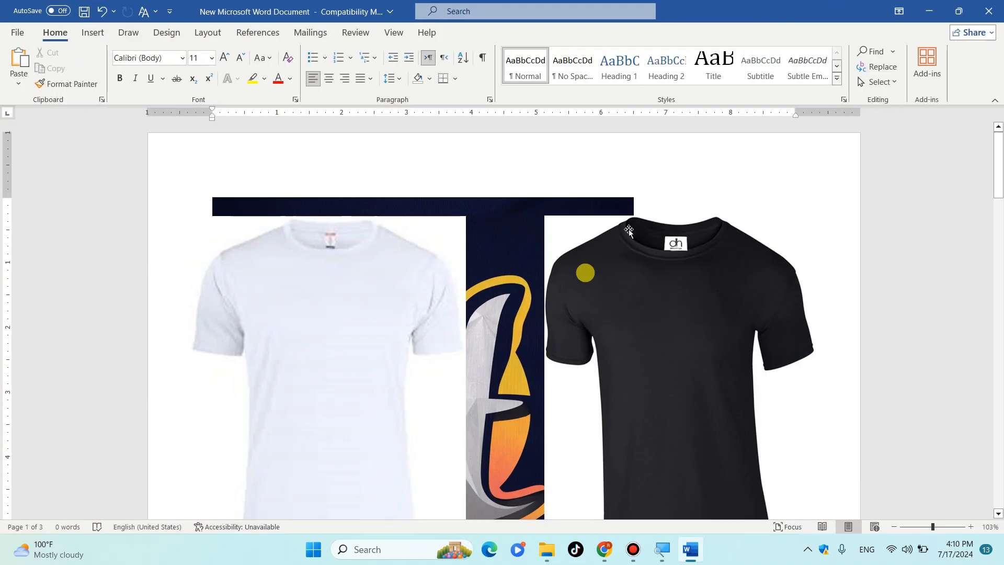
{"action": "left_click", "coordinate": [521, 205]}
{"action": "left_click", "coordinate": [704, 74]}
{"action": "left_click", "coordinate": [732, 211]}
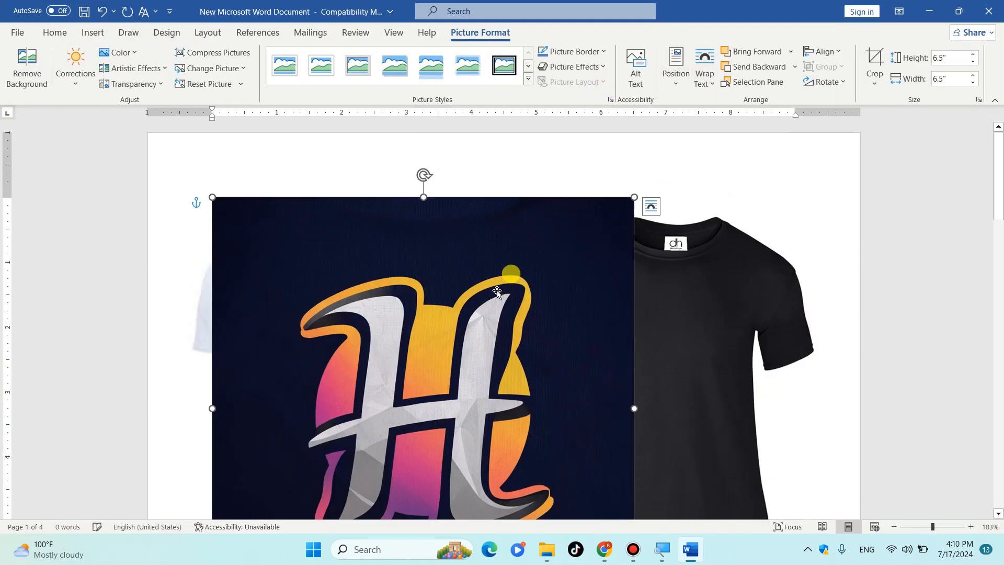
Step: Shrink the letter H artwork to well under half its inserted size and remove its dark blue background
{"action": "left_click_drag", "start_coordinate": [596, 220], "coordinate": [469, 361]}
{"action": "left_click_drag", "start_coordinate": [400, 206], "coordinate": [459, 179]}
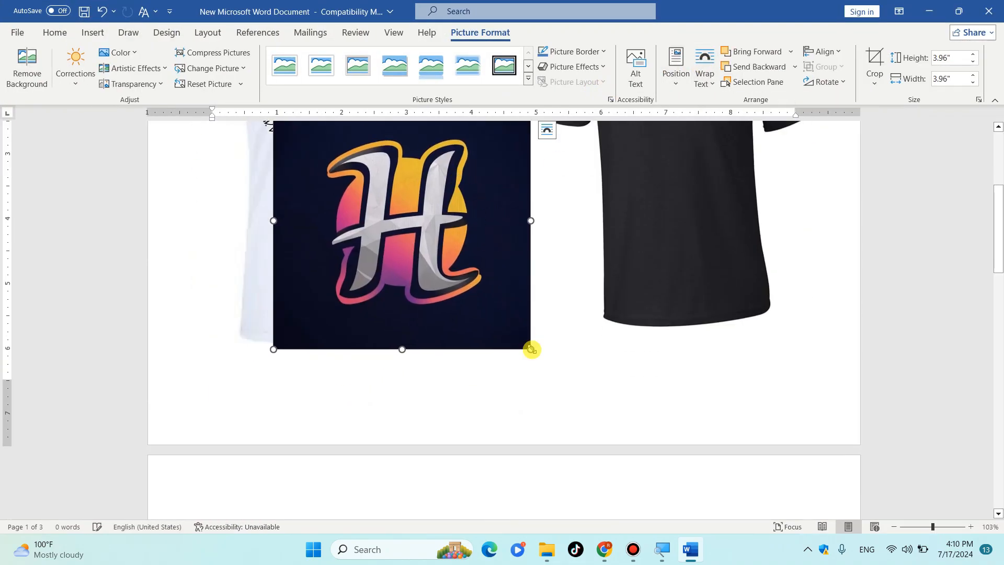
{"action": "left_click_drag", "start_coordinate": [532, 349], "coordinate": [448, 267]}
{"action": "scroll", "coordinate": [103, 152], "scroll_direction": "up", "scroll_amount": 5}
{"action": "left_click", "coordinate": [26, 66]}
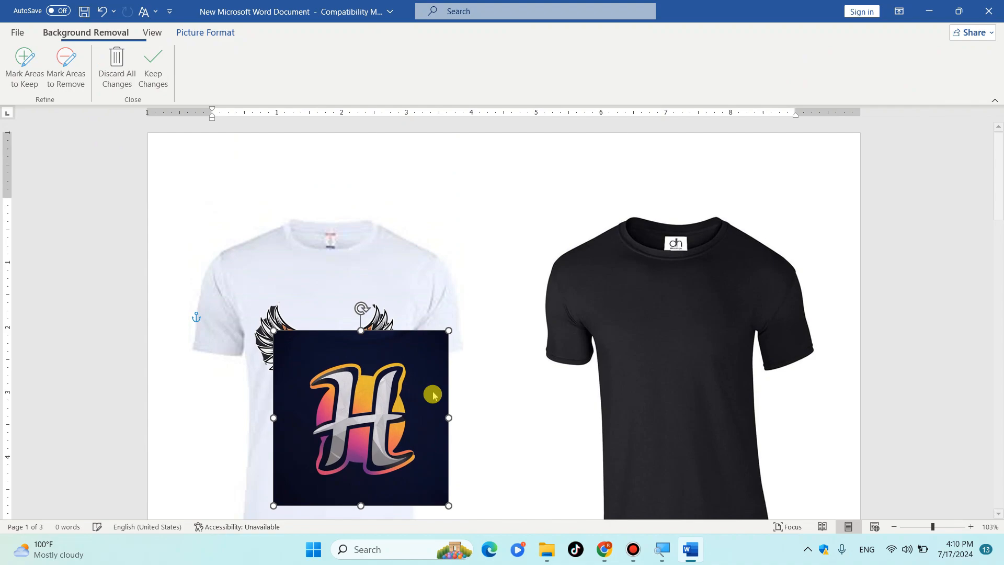
{"action": "left_click", "coordinate": [509, 391]}
Step: Move the letter H artwork onto the black T-shirt, enlarge it slightly, and center it on the chest
{"action": "left_click_drag", "start_coordinate": [415, 454], "coordinate": [729, 406]}
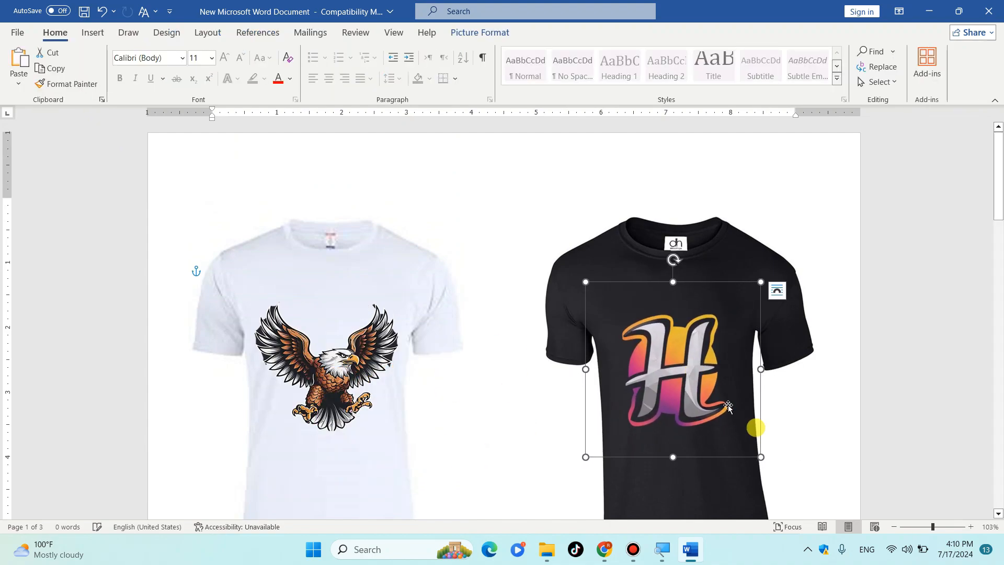
{"action": "left_click_drag", "start_coordinate": [762, 457], "coordinate": [789, 486]}
{"action": "left_click_drag", "start_coordinate": [697, 422], "coordinate": [684, 410]}
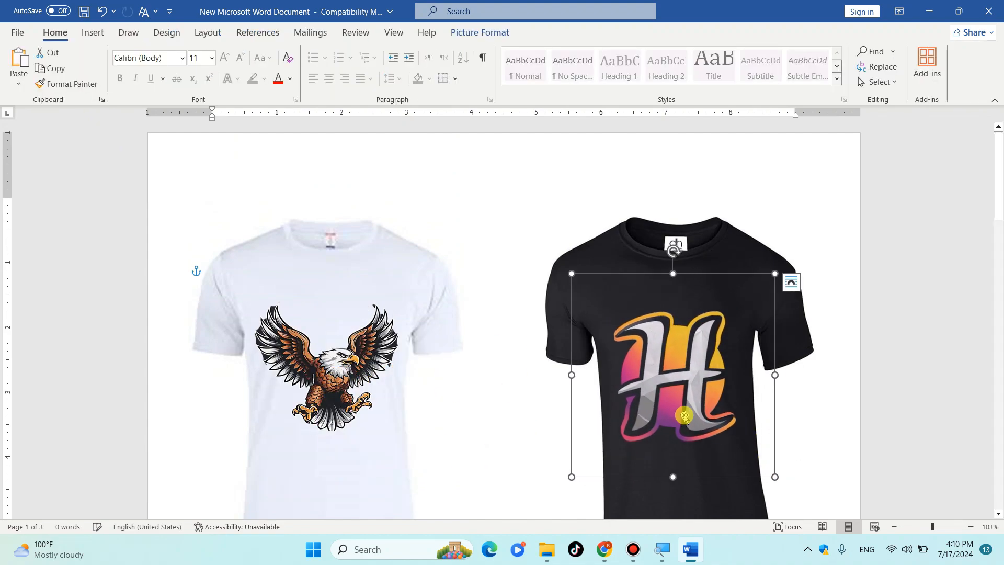
{"action": "left_click", "coordinate": [407, 358]}
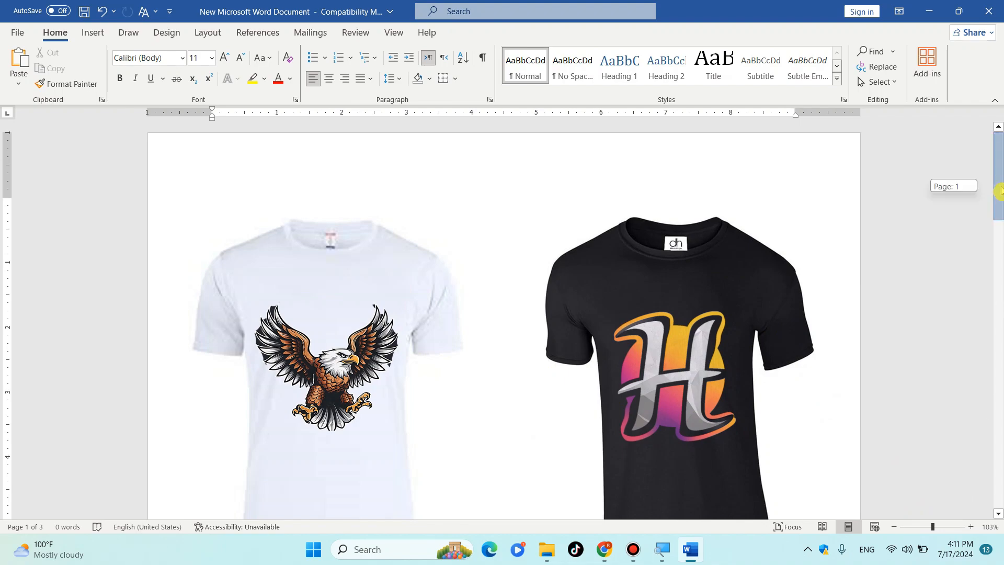
Step: Nudge the eagle artwork slightly to the left on the white T-shirt
{"action": "left_click_drag", "start_coordinate": [1001, 192], "coordinate": [1000, 214]}
{"action": "left_click_drag", "start_coordinate": [350, 290], "coordinate": [346, 290]}
{"action": "left_click", "coordinate": [490, 365]}
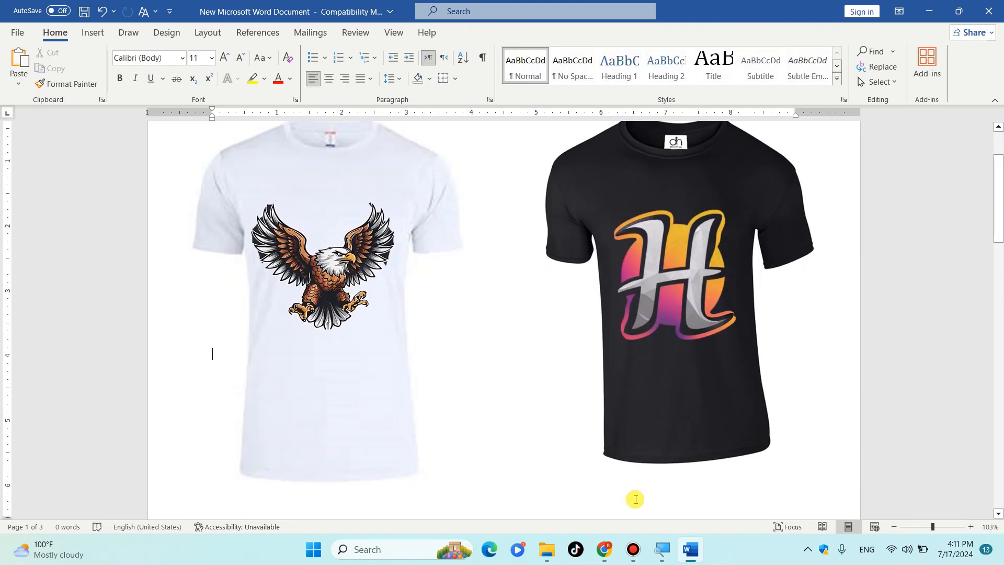
Step: Select the white and black T-shirt pictures together and copy them onto the second page
{"action": "left_click", "coordinate": [919, 527]}
{"action": "left_click", "coordinate": [424, 353]}
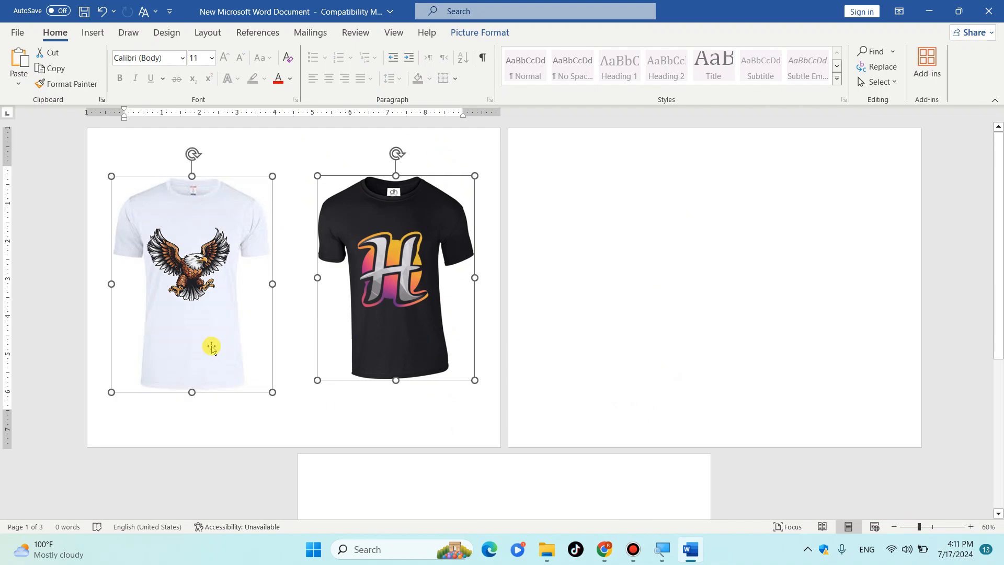
{"action": "left_click_drag", "start_coordinate": [211, 345], "coordinate": [572, 274]}
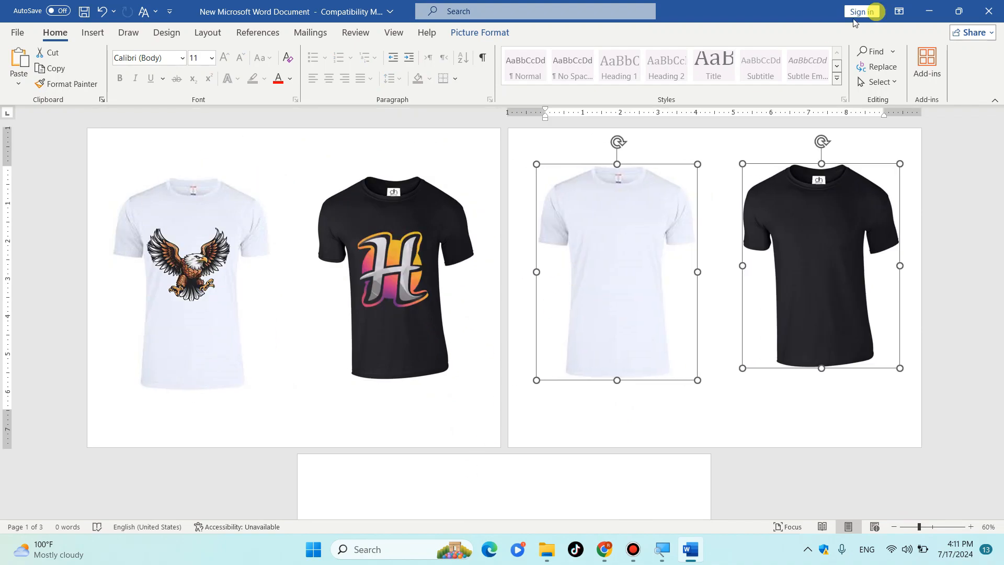
Step: Insert the flower and letter T artworks from the desktop into the document
{"action": "left_click", "coordinate": [959, 11]}
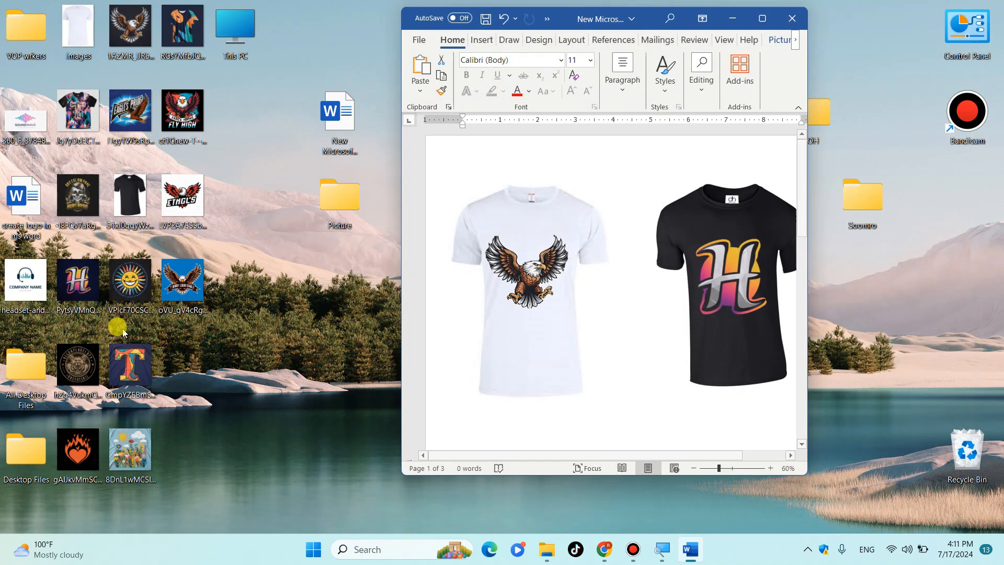
{"action": "left_click", "coordinate": [661, 365]}
{"action": "left_click_drag", "start_coordinate": [130, 450], "coordinate": [632, 394]}
{"action": "left_click", "coordinate": [762, 19]}
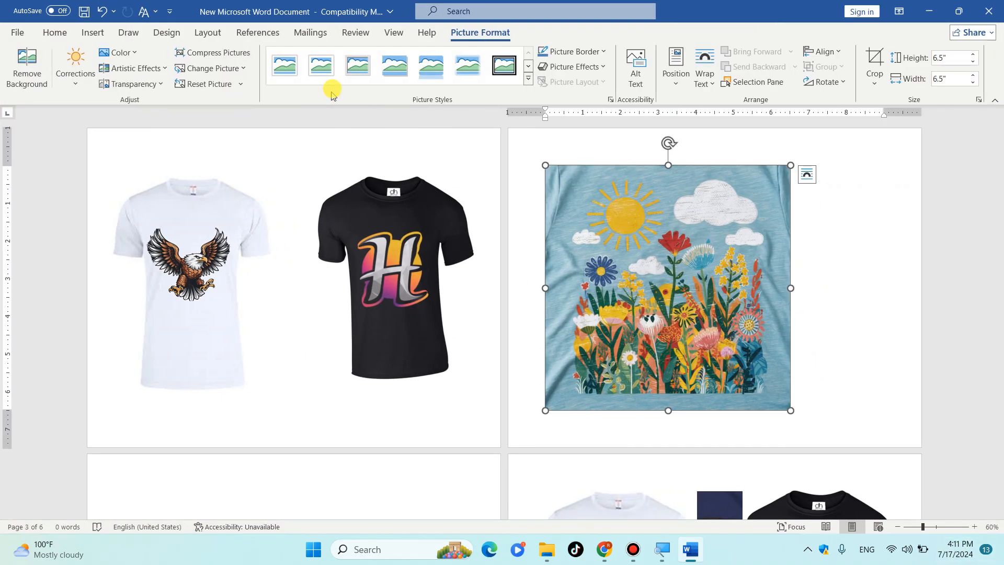
Step: Remove the flower artwork's background and set its text wrapping to in front of text
{"action": "left_click", "coordinate": [834, 317]}
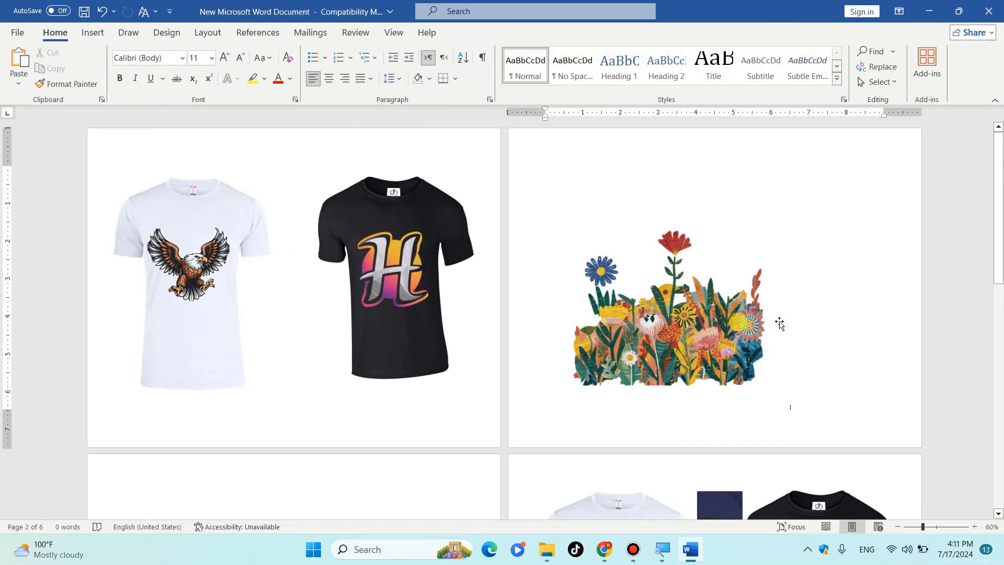
{"action": "left_click_drag", "start_coordinate": [998, 245], "coordinate": [999, 304]}
{"action": "left_click_drag", "start_coordinate": [698, 187], "coordinate": [658, 478]}
{"action": "double_click", "coordinate": [737, 361]}
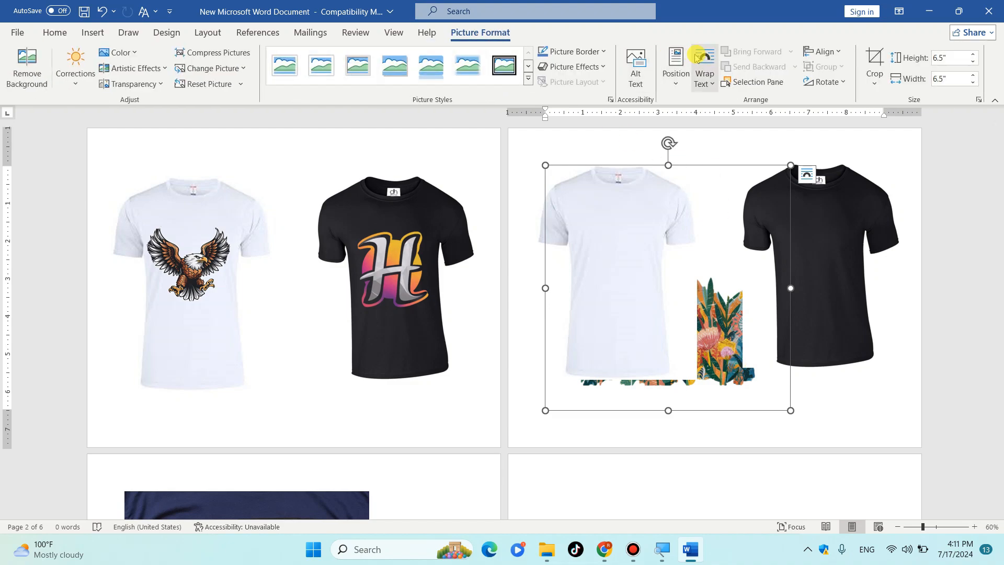
{"action": "left_click", "coordinate": [704, 68]}
{"action": "left_click", "coordinate": [737, 192]}
Step: Shrink the flower artwork to about 2.8 inches square and position it on the second page's white T-shirt
{"action": "left_click_drag", "start_coordinate": [789, 409], "coordinate": [663, 283]}
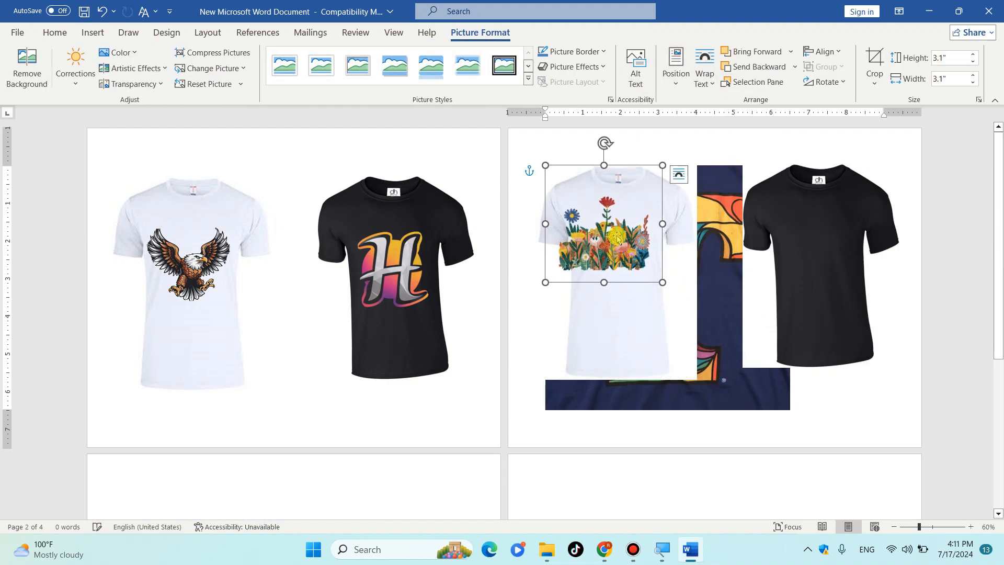
{"action": "left_click_drag", "start_coordinate": [629, 252], "coordinate": [645, 268]}
{"action": "left_click_drag", "start_coordinate": [680, 300], "coordinate": [666, 288]}
{"action": "left_click_drag", "start_coordinate": [621, 248], "coordinate": [620, 256]}
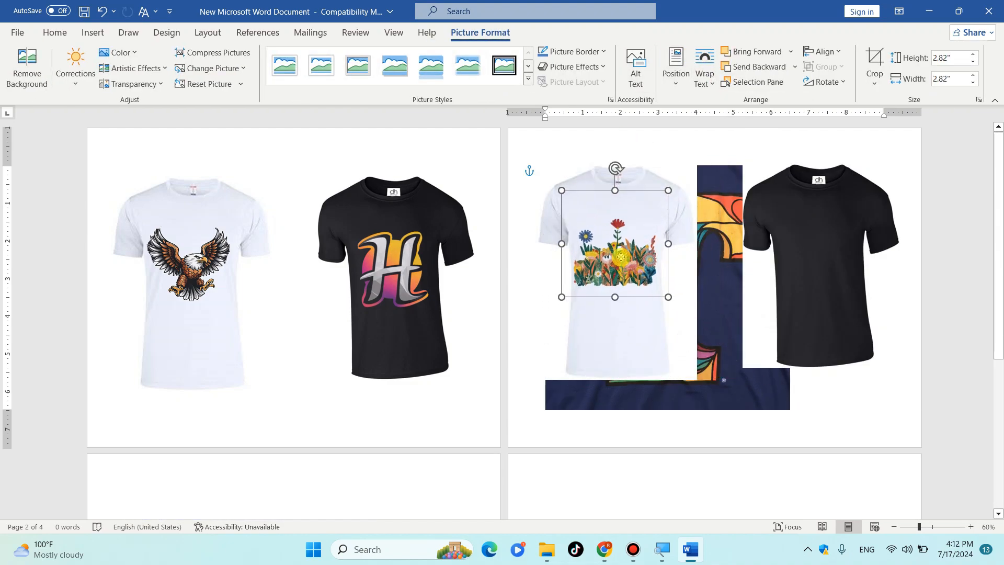
Step: Set the letter T artwork's text wrapping to in front of text and remove its navy background
{"action": "left_click", "coordinate": [588, 403]}
{"action": "left_click", "coordinate": [705, 68]}
{"action": "left_click", "coordinate": [699, 192]}
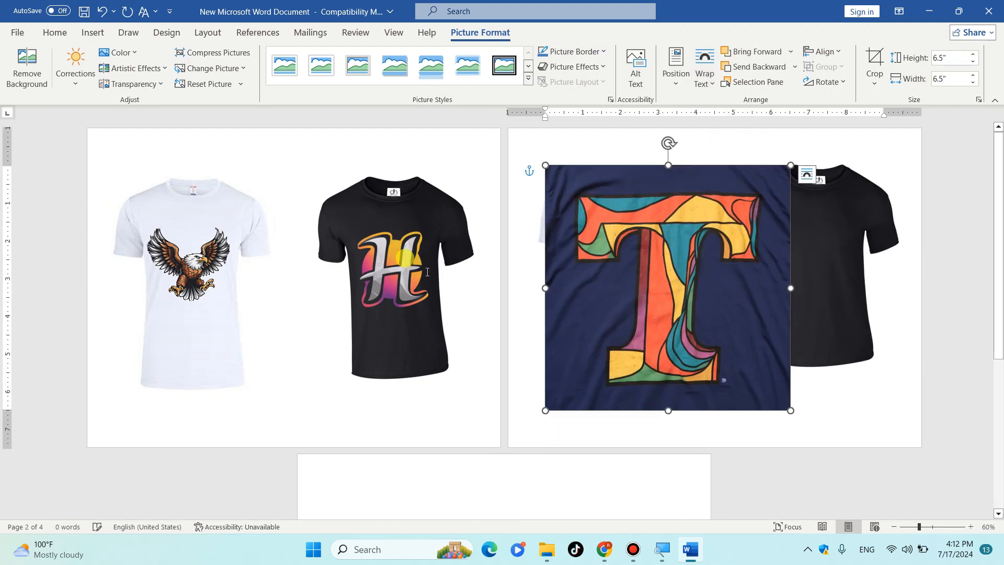
{"action": "left_click", "coordinate": [20, 71]}
{"action": "left_click", "coordinate": [830, 377]}
{"action": "left_click", "coordinate": [721, 353]}
Step: Shrink the letter T artwork and place it on the second page's black T-shirt, nudging the flower artwork slightly up
{"action": "left_click_drag", "start_coordinate": [790, 411], "coordinate": [637, 255]}
{"action": "left_click_drag", "start_coordinate": [602, 199], "coordinate": [598, 330]}
{"action": "mouse_move", "coordinate": [617, 254]}
{"action": "left_mouse_down"}
{"action": "mouse_move", "coordinate": [821, 242]}
{"action": "mouse_move", "coordinate": [615, 247]}
{"action": "left_mouse_up"}
{"action": "left_click_drag", "start_coordinate": [589, 363], "coordinate": [820, 283]}
{"action": "left_click", "coordinate": [874, 387]}
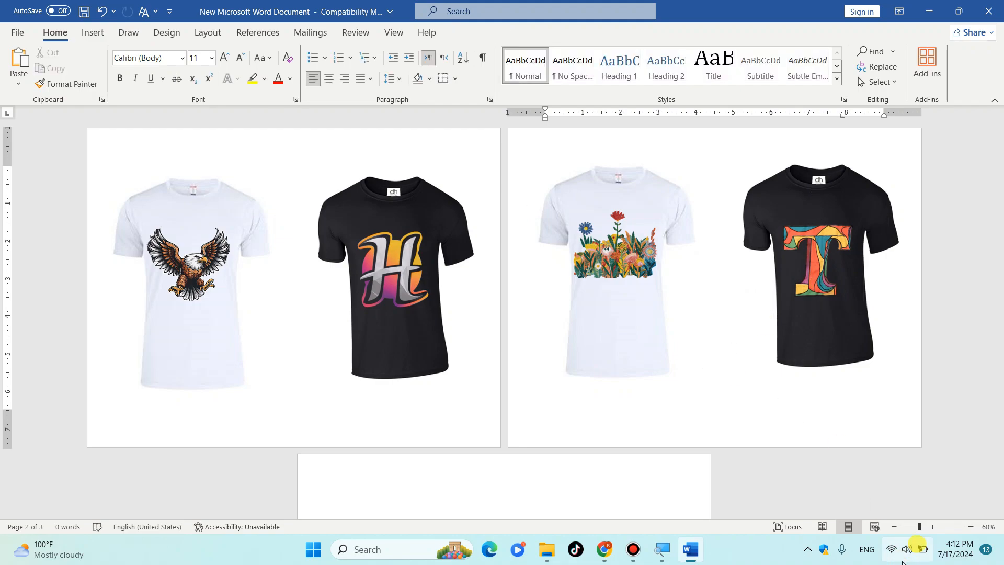
{"action": "left_click", "coordinate": [930, 527]}
{"action": "left_click_drag", "start_coordinate": [999, 281], "coordinate": [989, 182]}
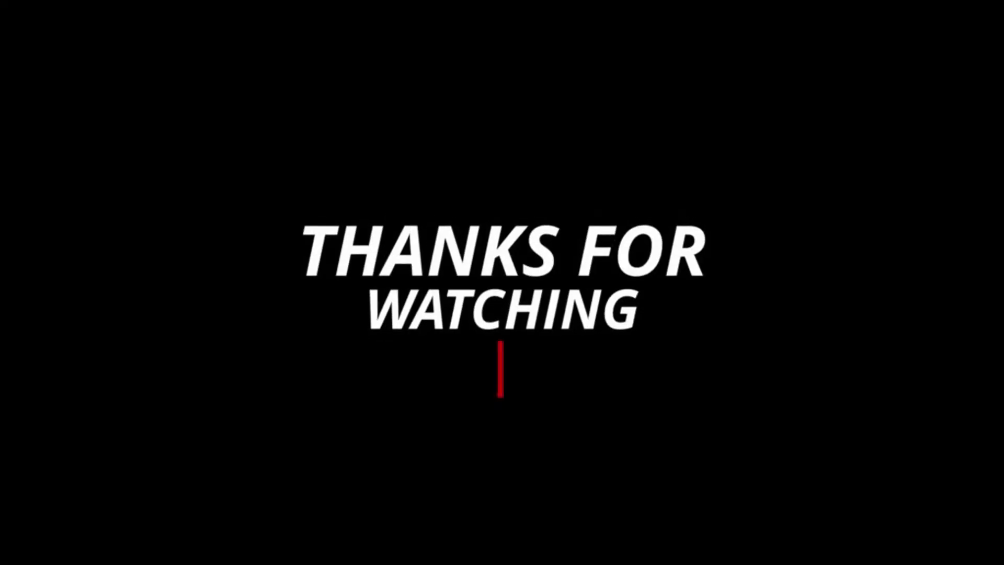